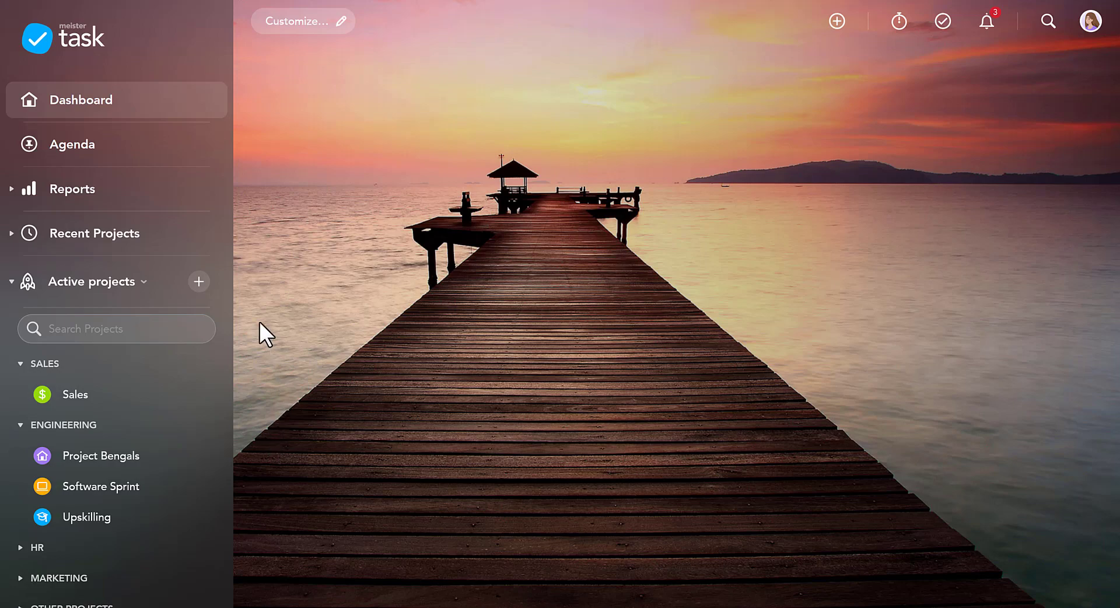
- Create a new project group named Training
click(200, 282)
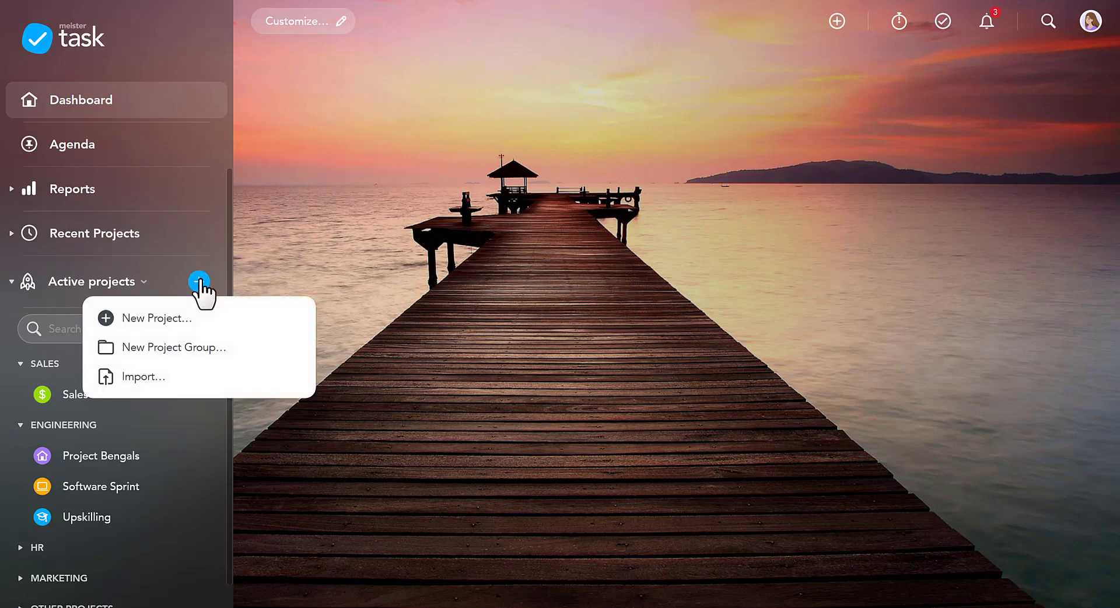
click(224, 351)
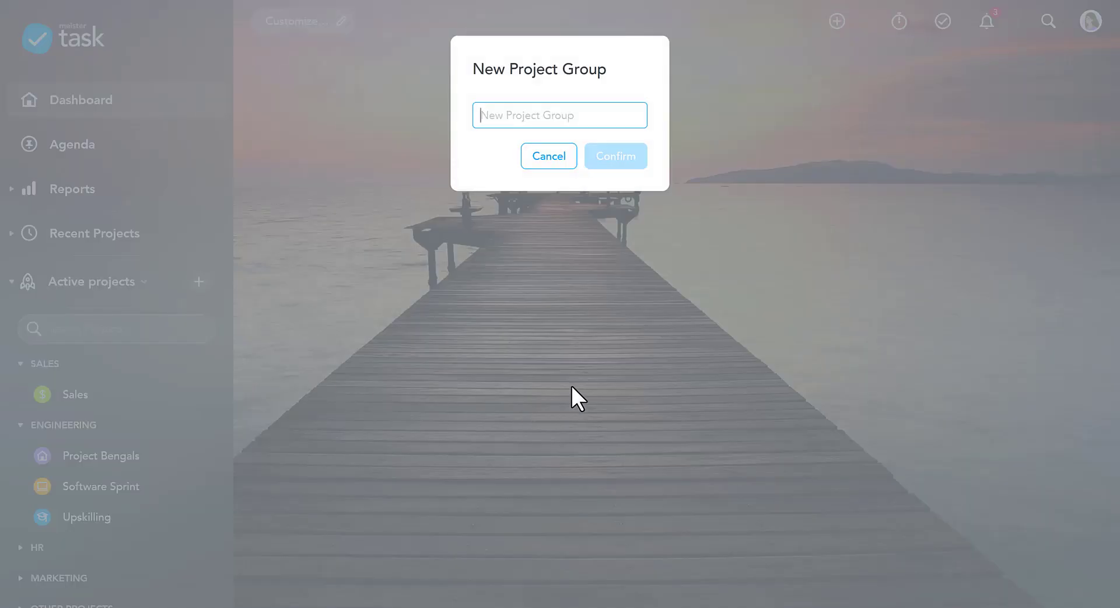
text(Training)
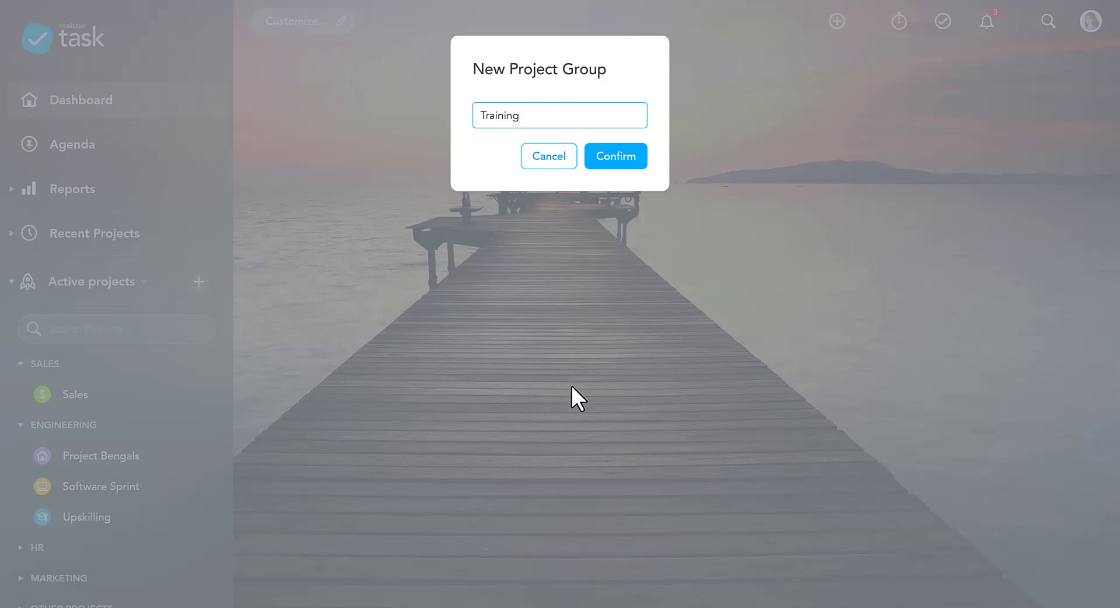
key(Return)
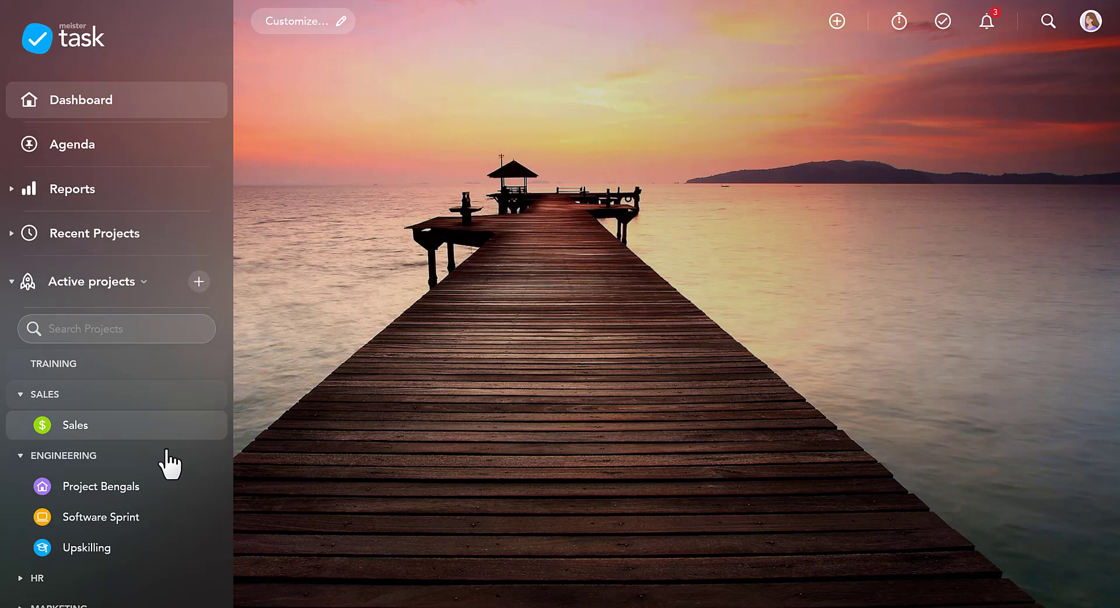
- Move the Upskilling project into the TRAINING group and expand the group
drag(42, 548, 100, 369)
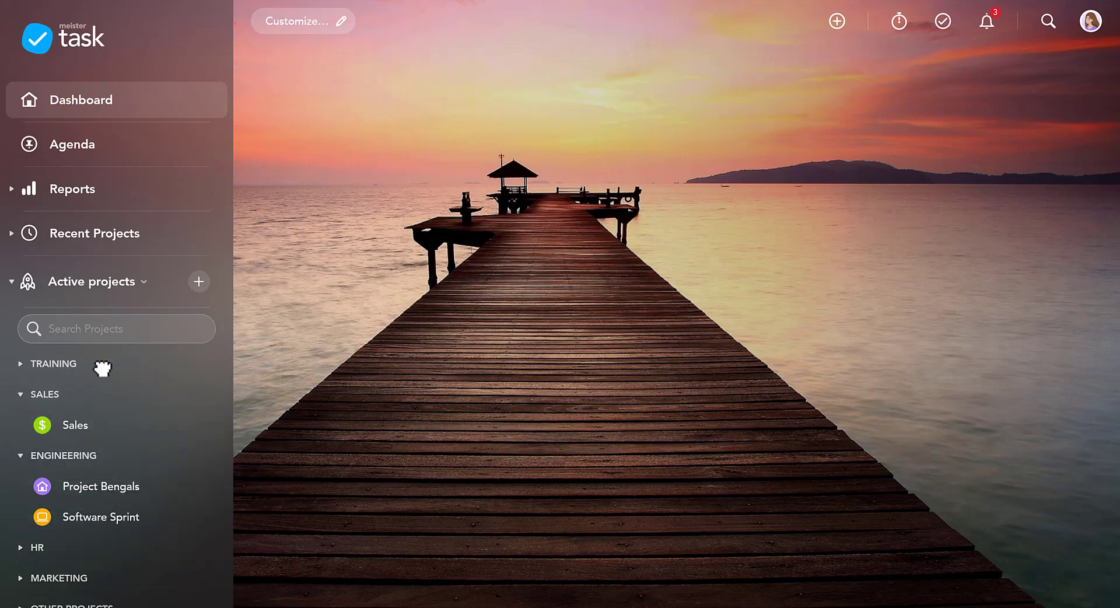
click(21, 365)
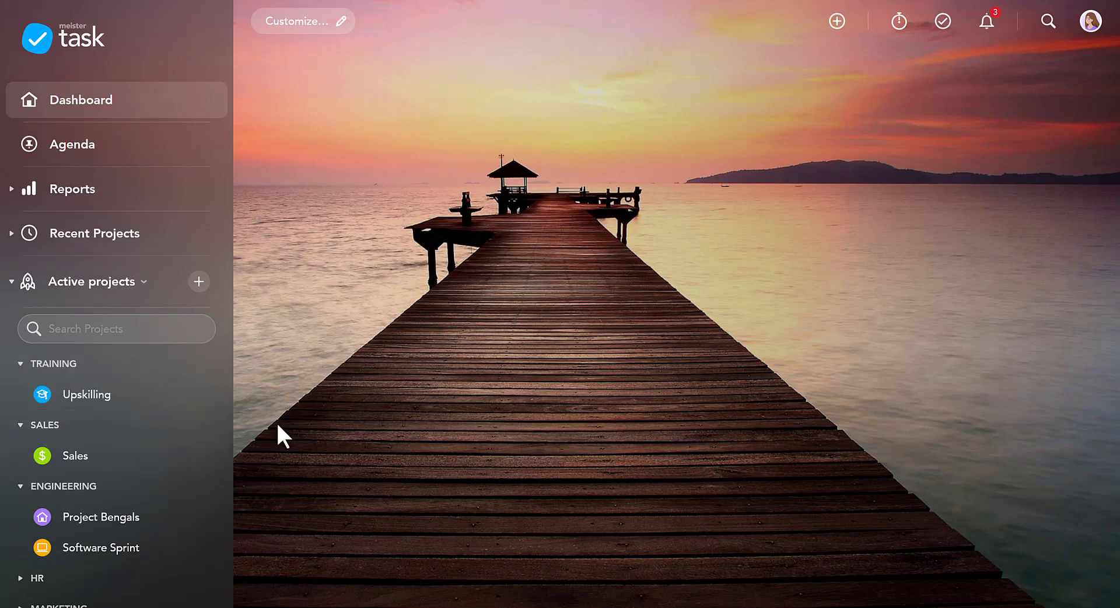
click(143, 281)
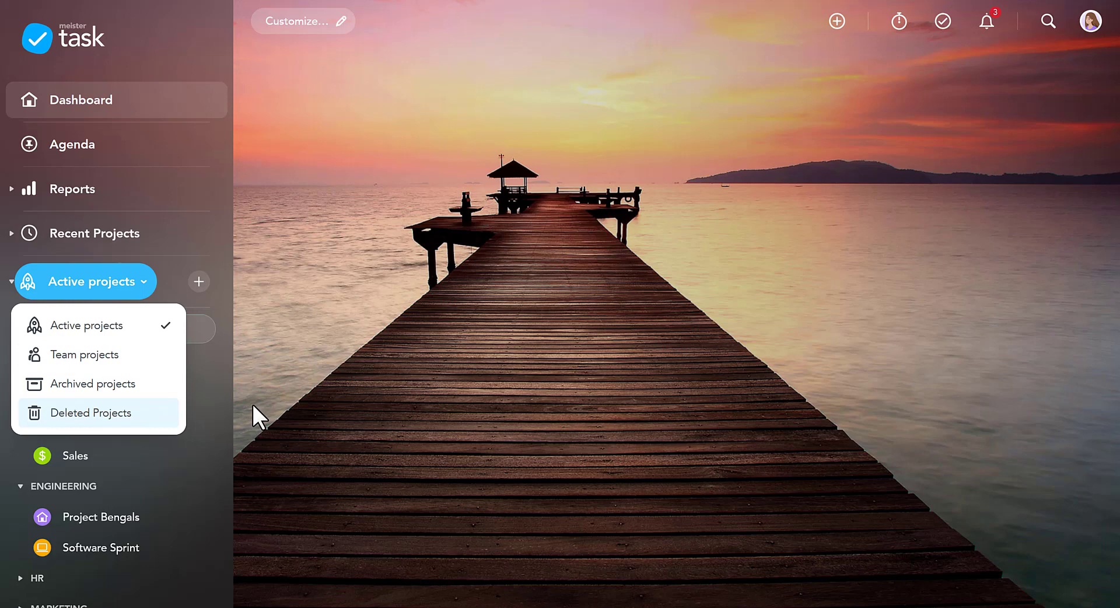
- Open the archived Sales 2021 project and delete it, confirming with DELETE
click(149, 386)
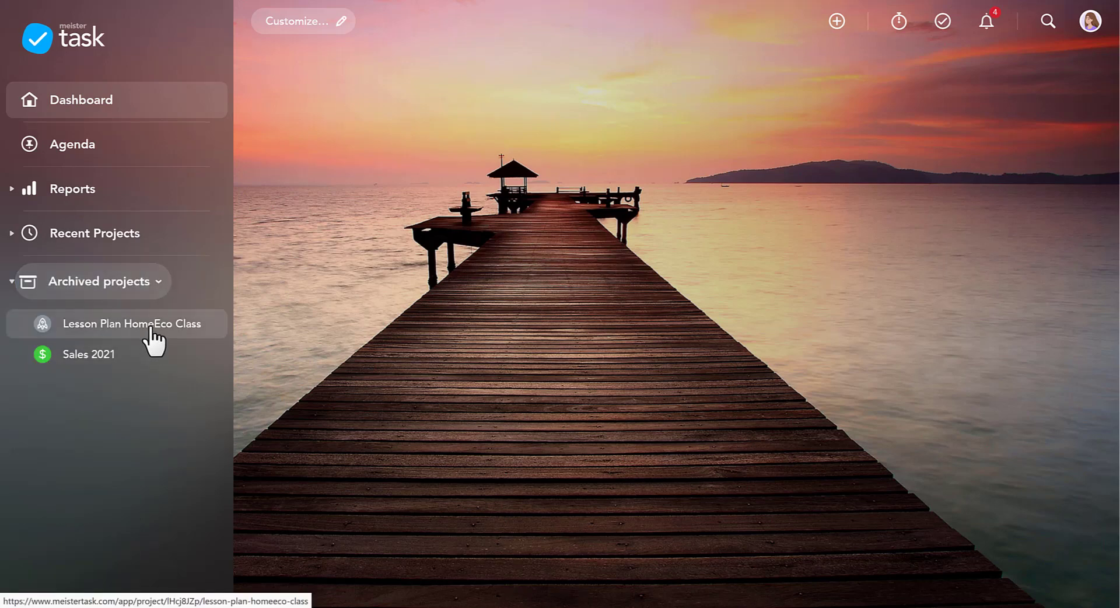
click(151, 354)
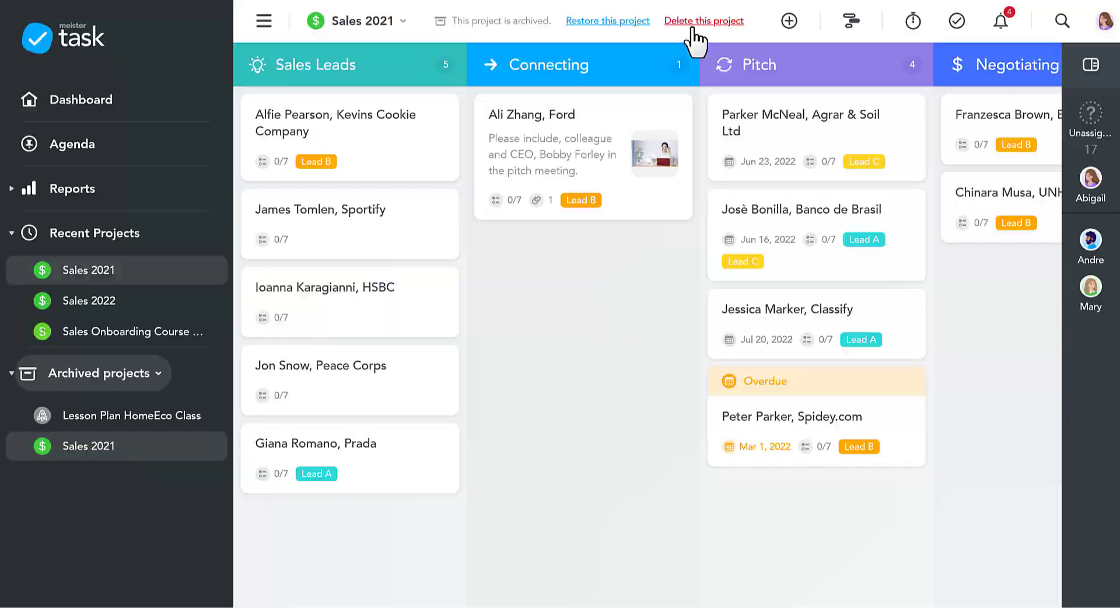
click(627, 34)
text(DELETE)
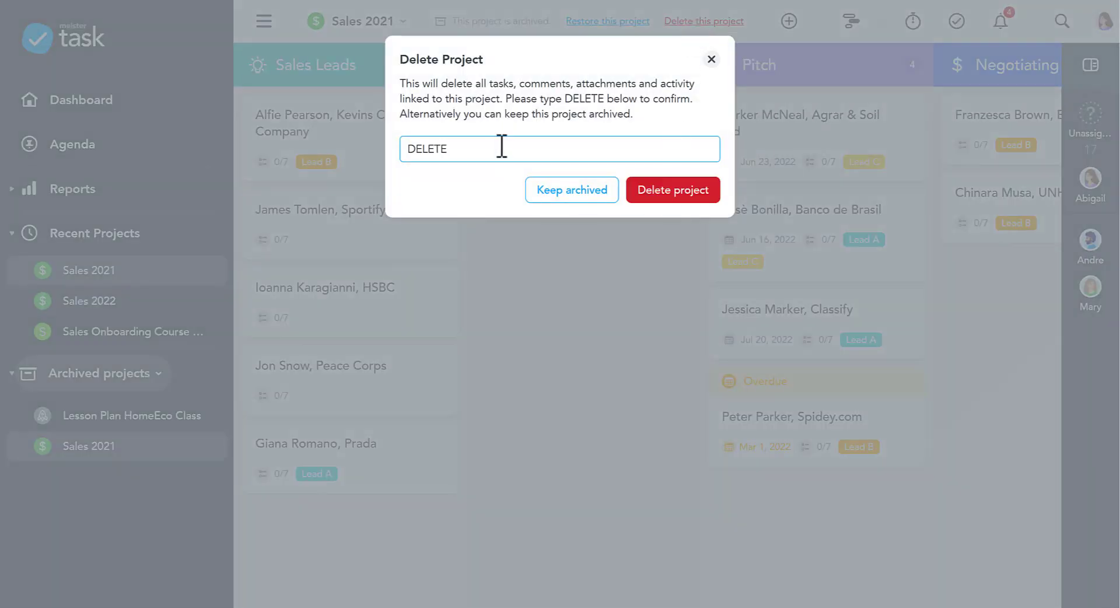
click(643, 195)
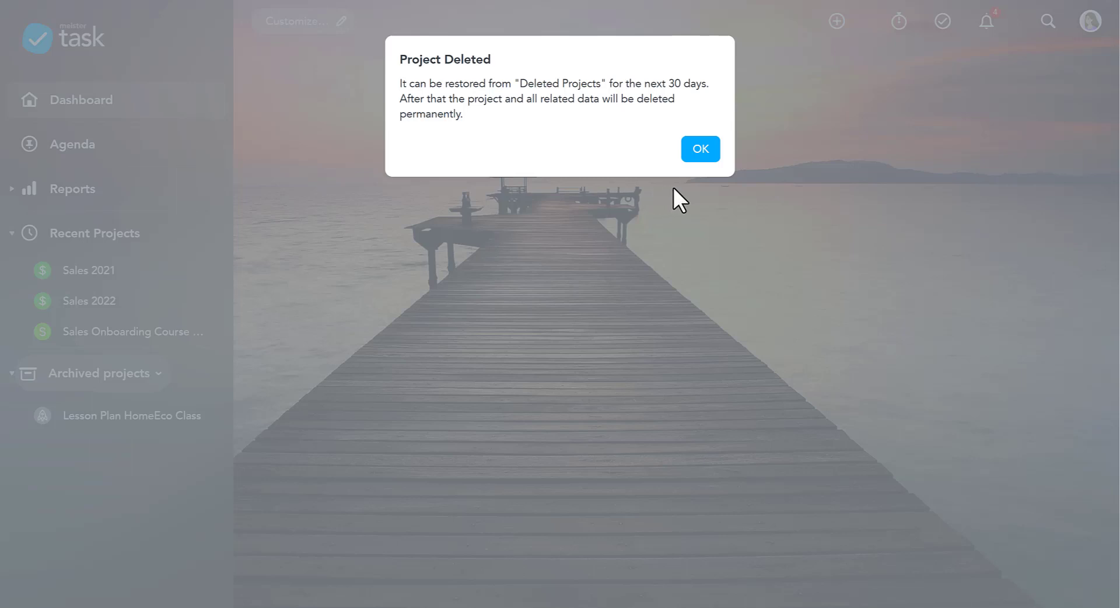
click(700, 149)
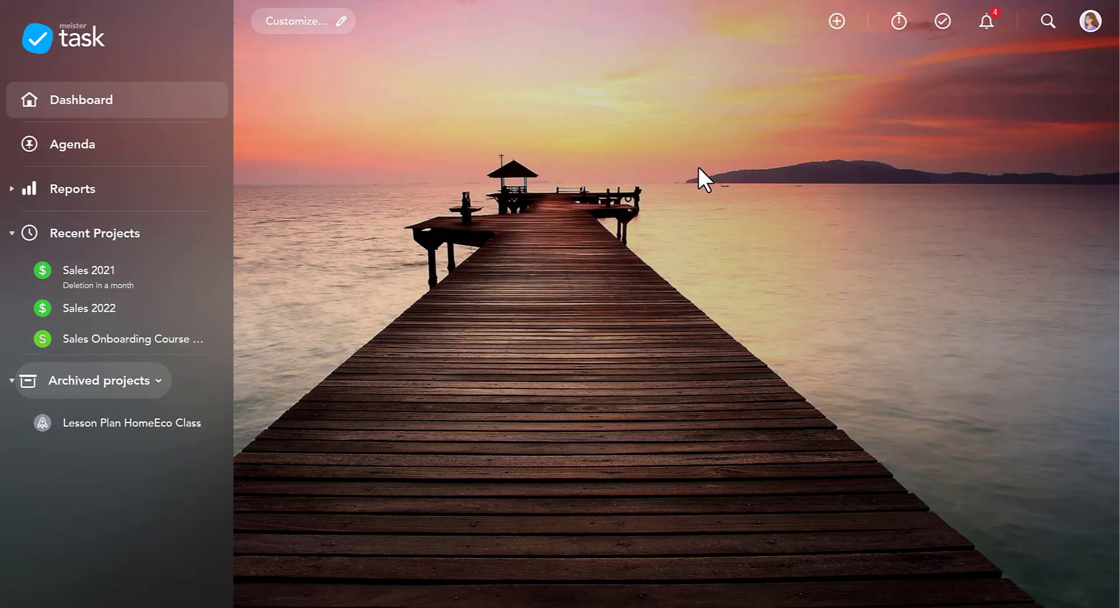
- Browse Deleted, then Team projects, and join the Xmas bash team project
click(140, 277)
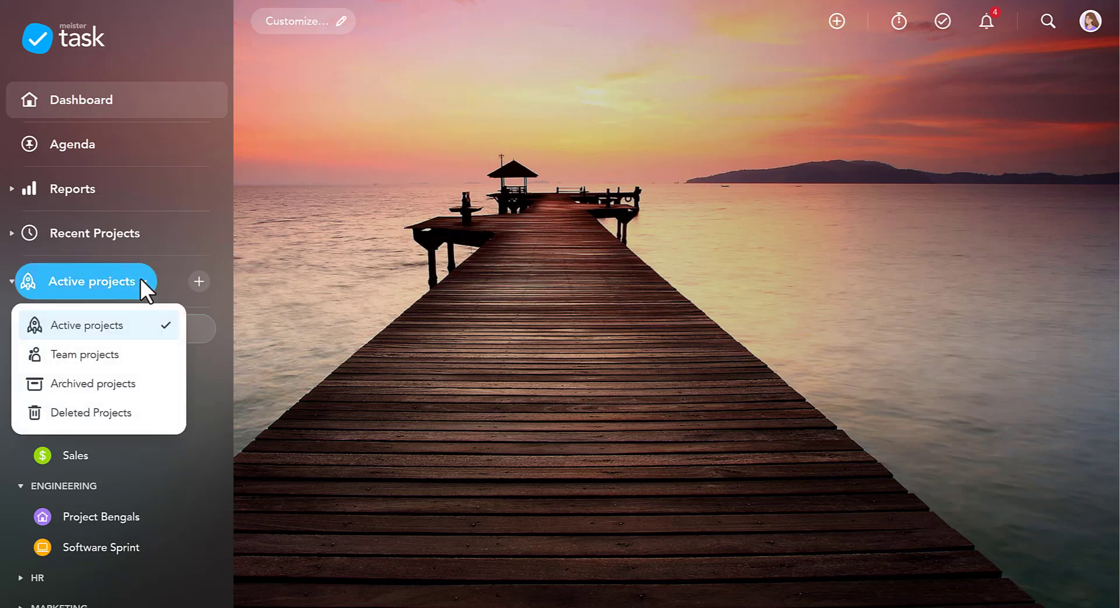
click(125, 411)
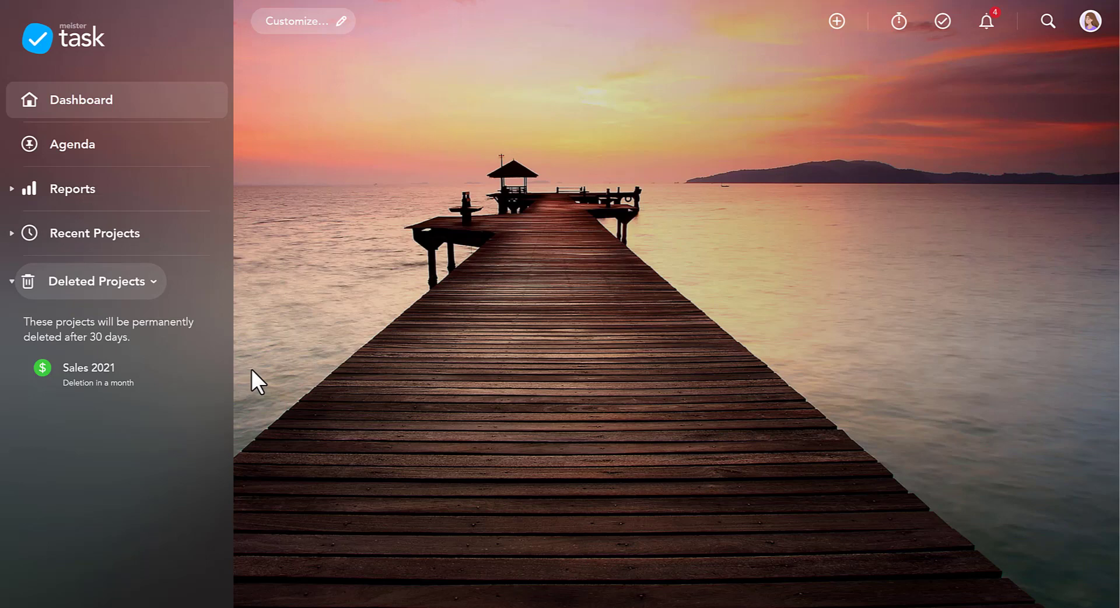
click(149, 285)
click(140, 355)
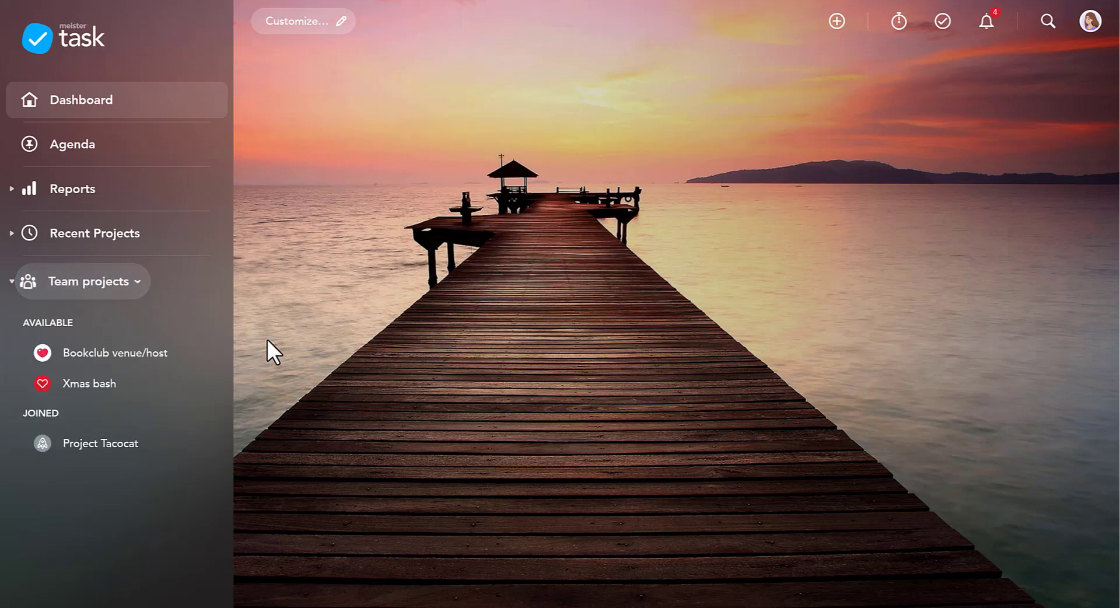
click(92, 384)
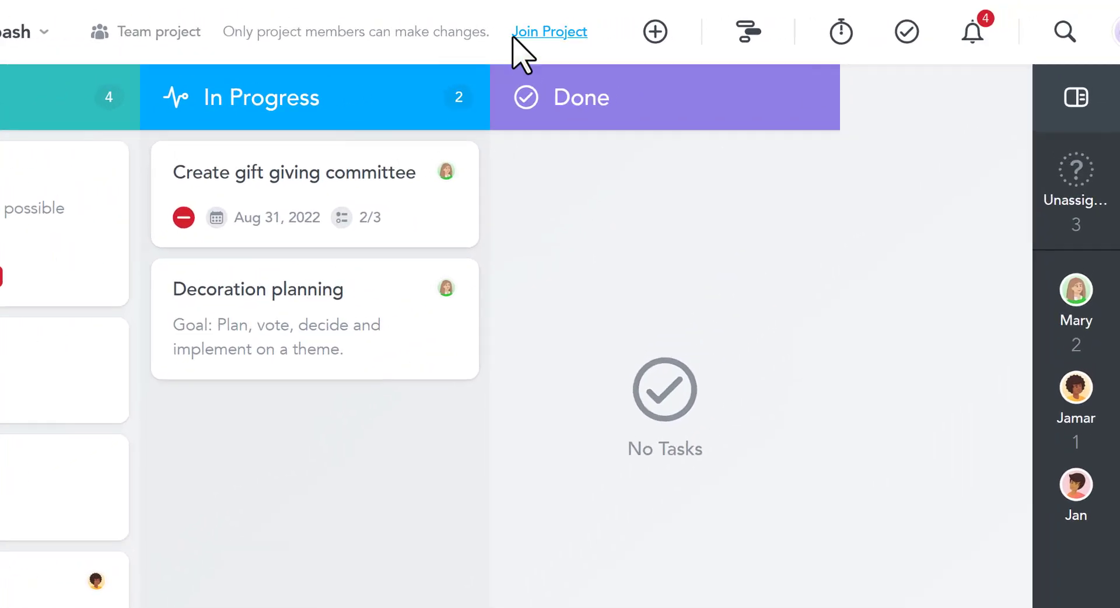
click(525, 34)
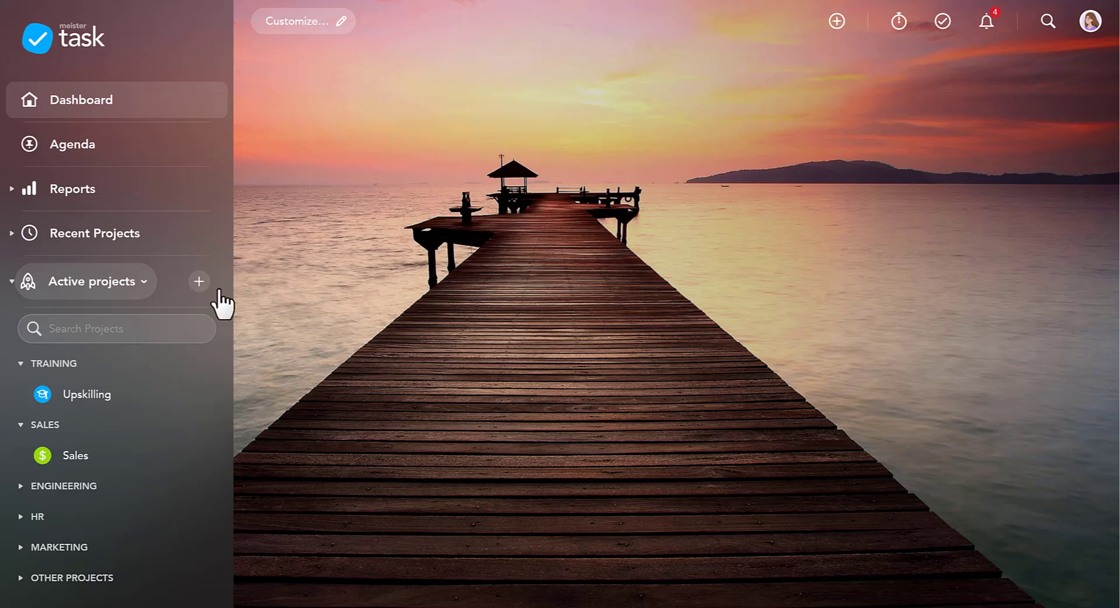
- Start a new project named Onboarding and add two teammates to share it with
click(199, 282)
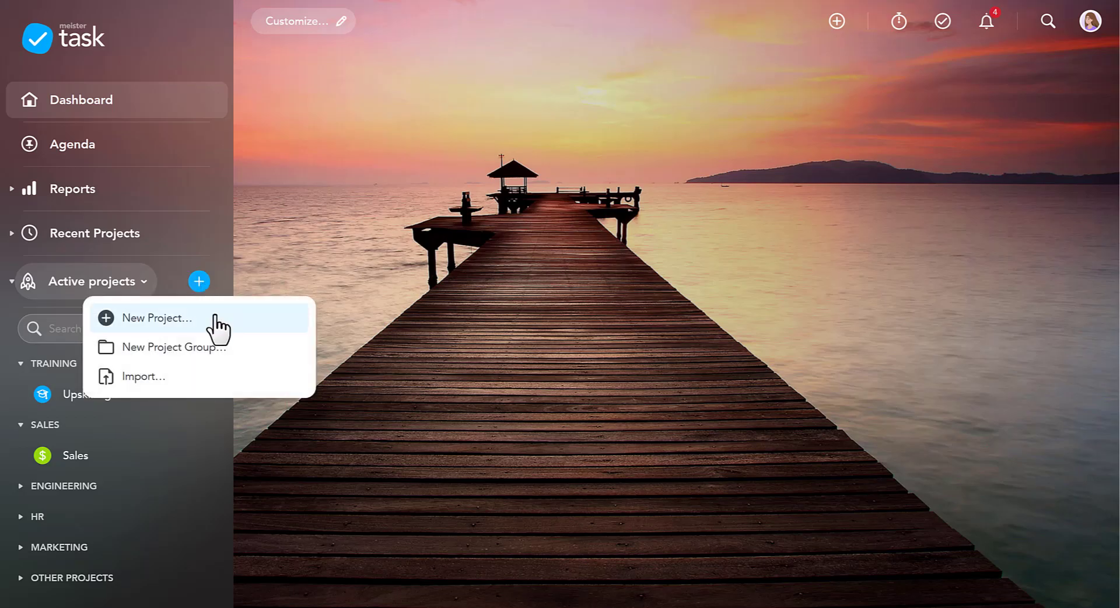
click(216, 320)
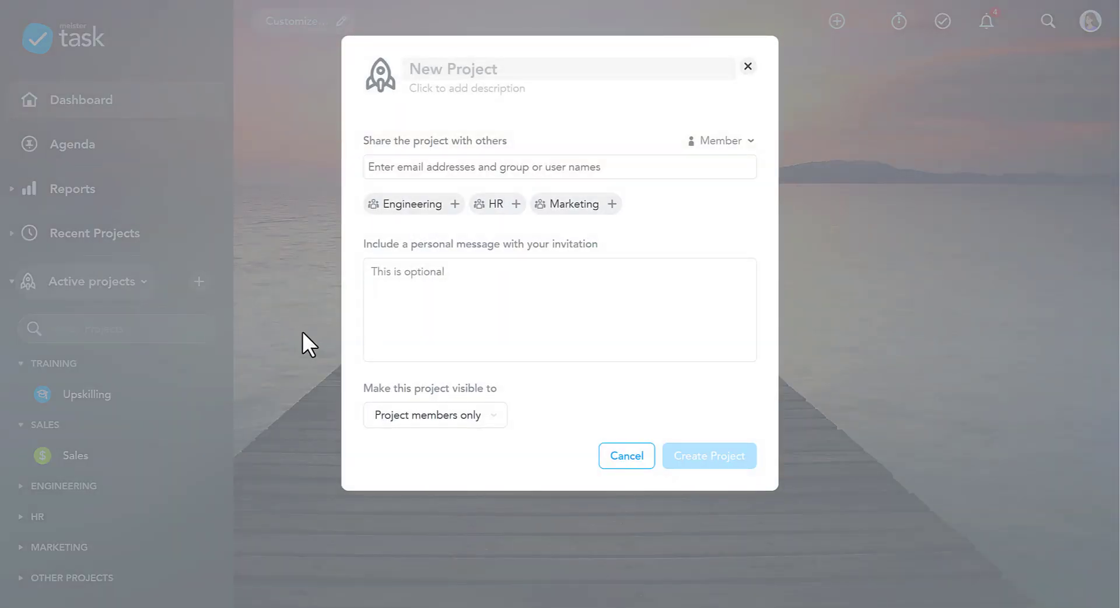
text(Onboa)
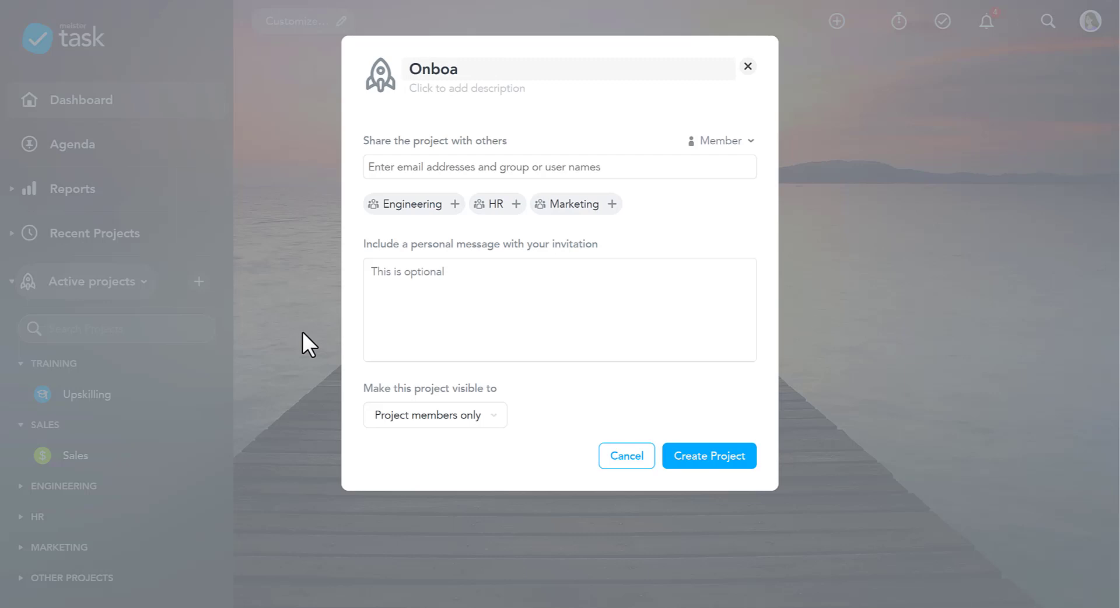
text(rding)
click(434, 175)
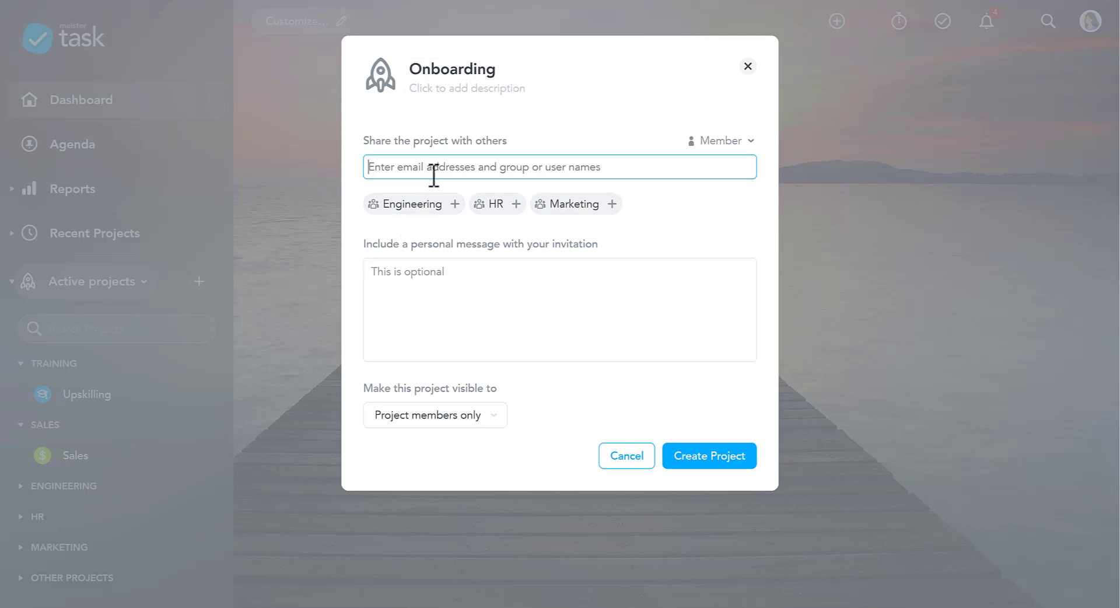
text(Mar)
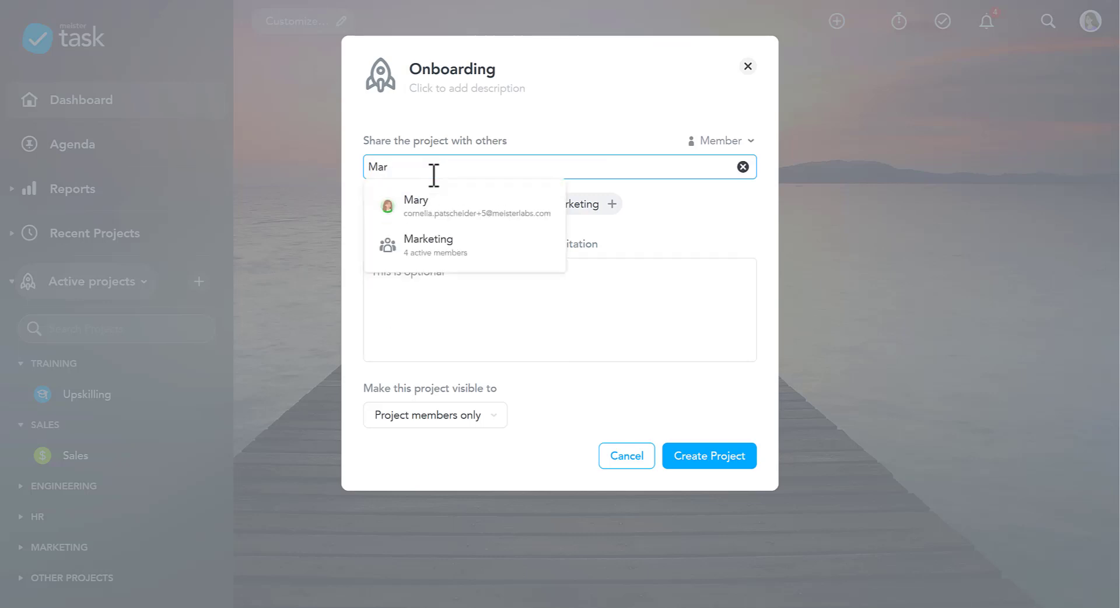
click(426, 210)
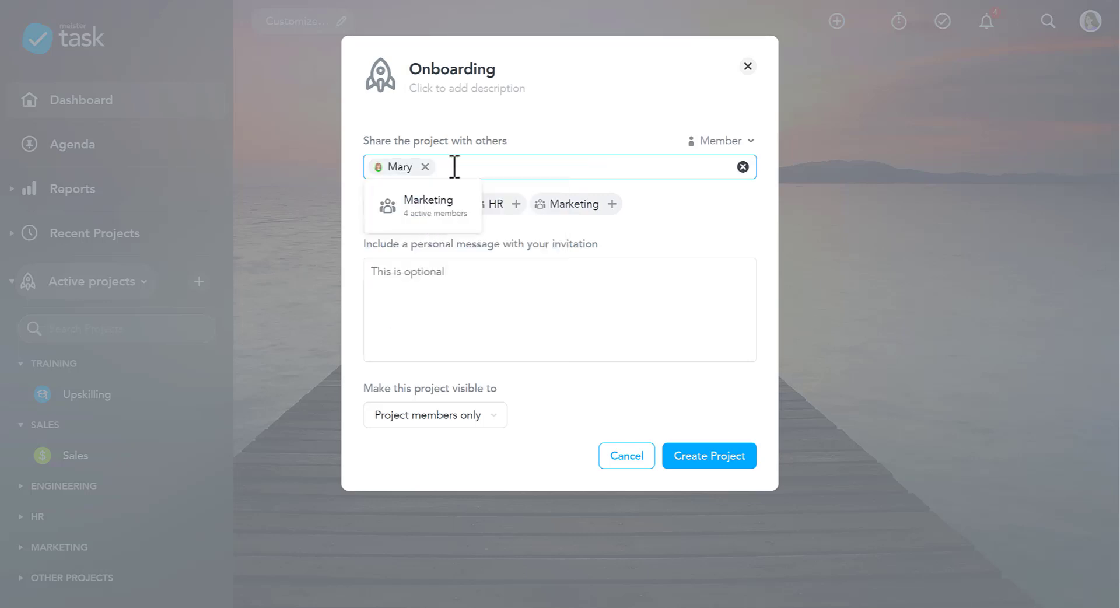
text(Jamar)
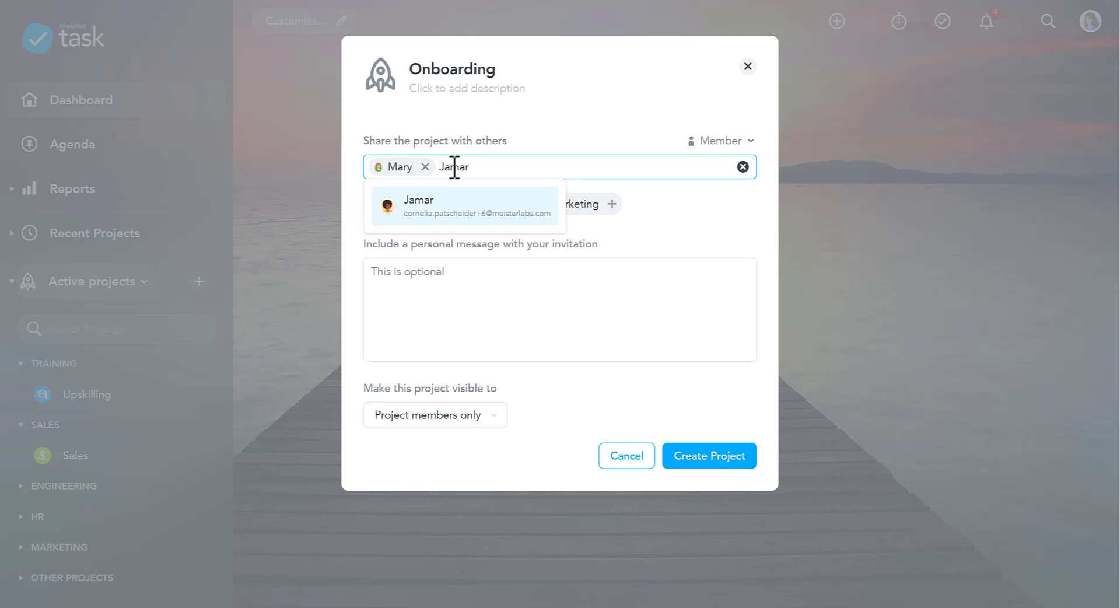
click(463, 209)
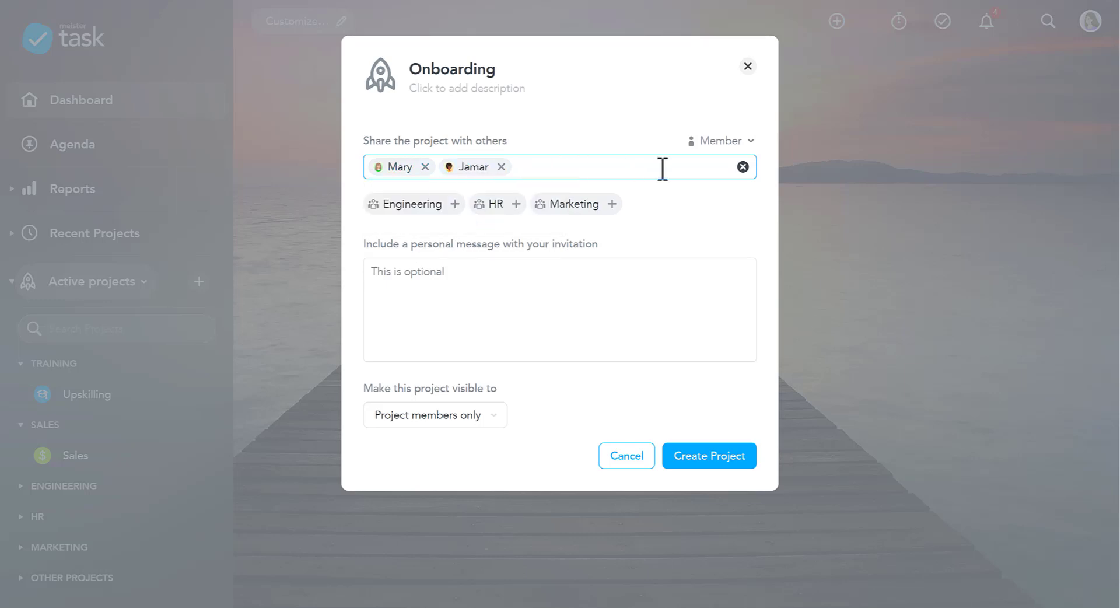
- Keep the Member role, set visibility to Everybody in the team, then cancel the project
click(749, 144)
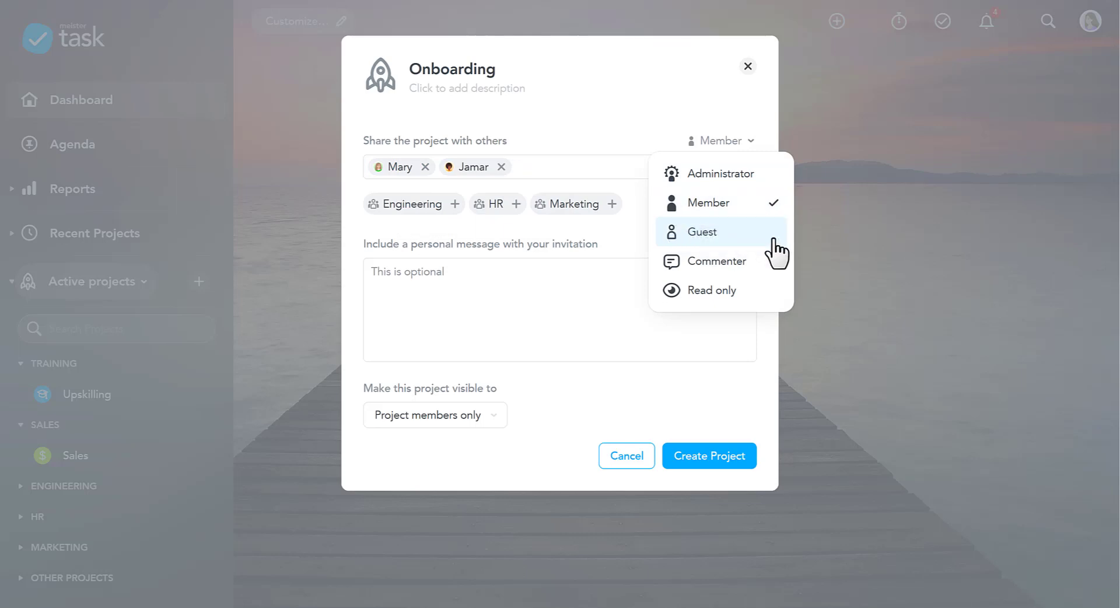
click(768, 362)
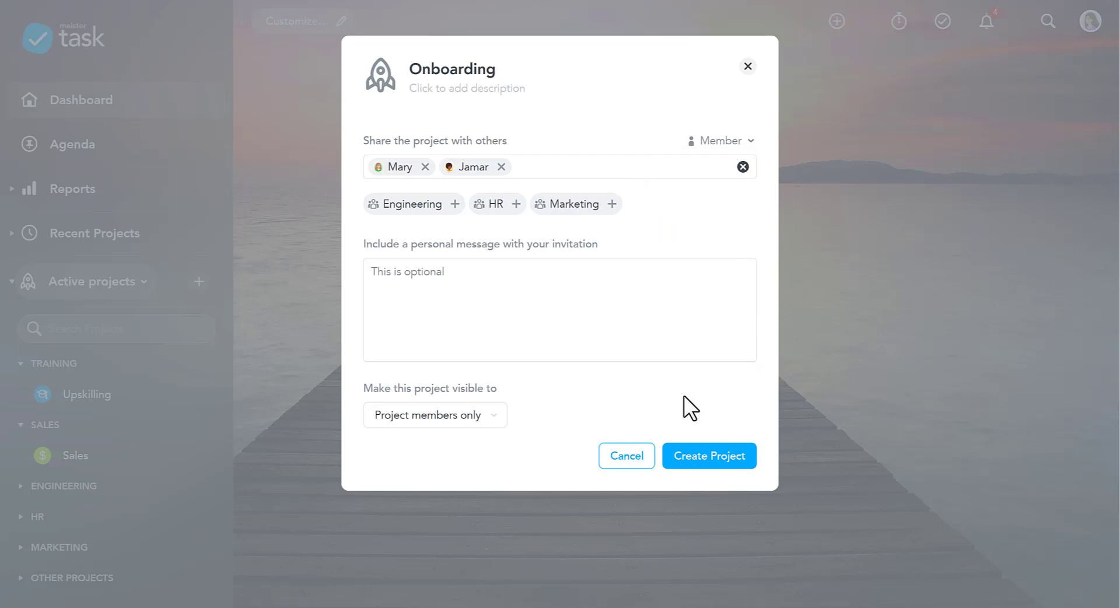
click(463, 418)
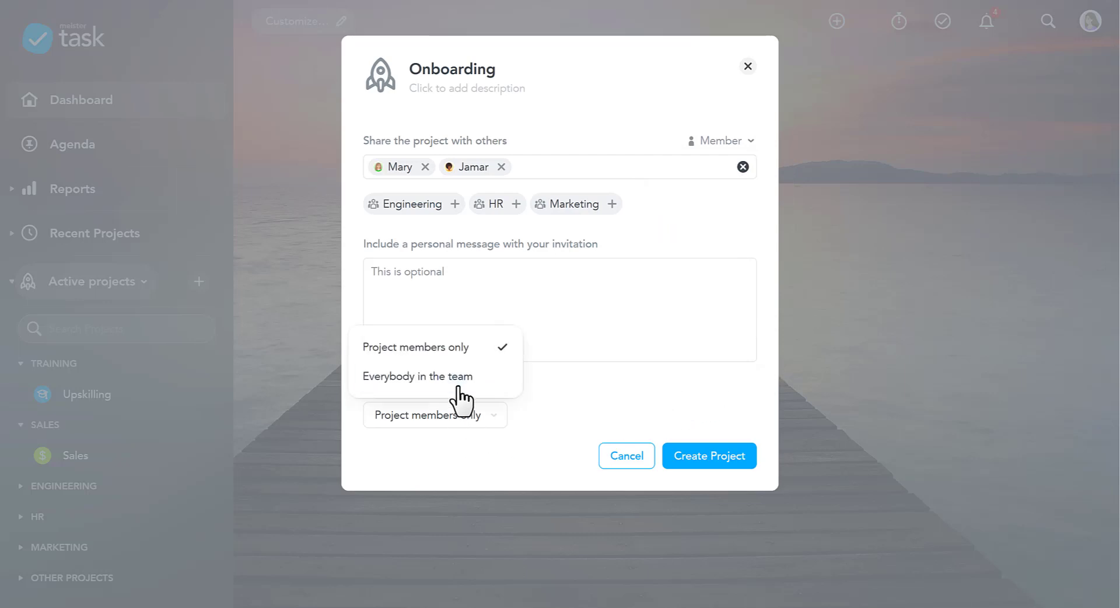
click(461, 390)
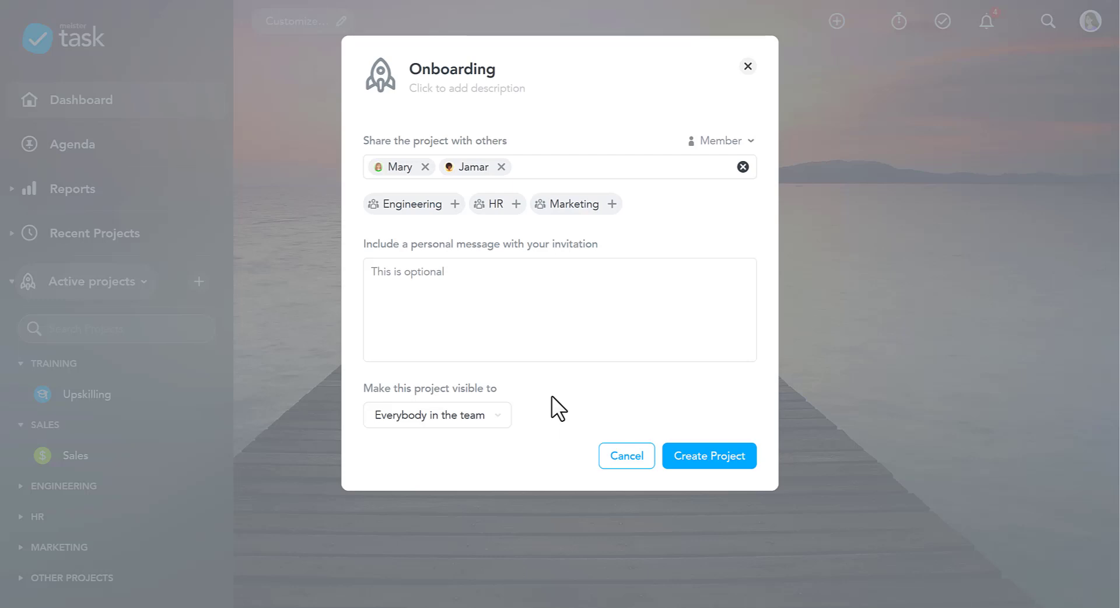
click(607, 456)
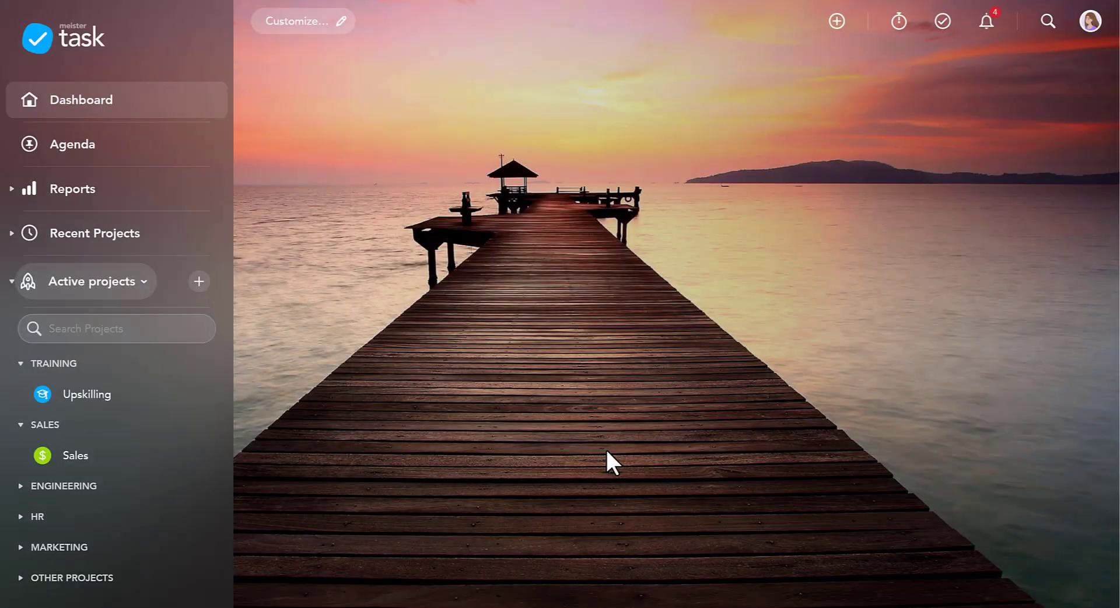
- Dismiss the assignment notification and thumbs-up the comment on Onboarding popover crashes
click(985, 29)
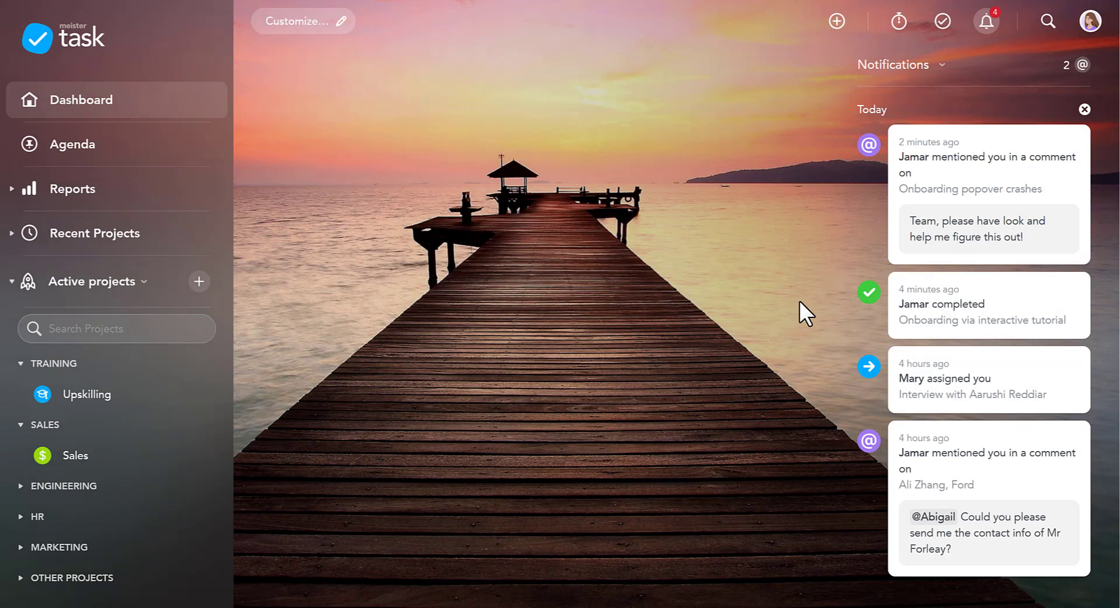
click(869, 367)
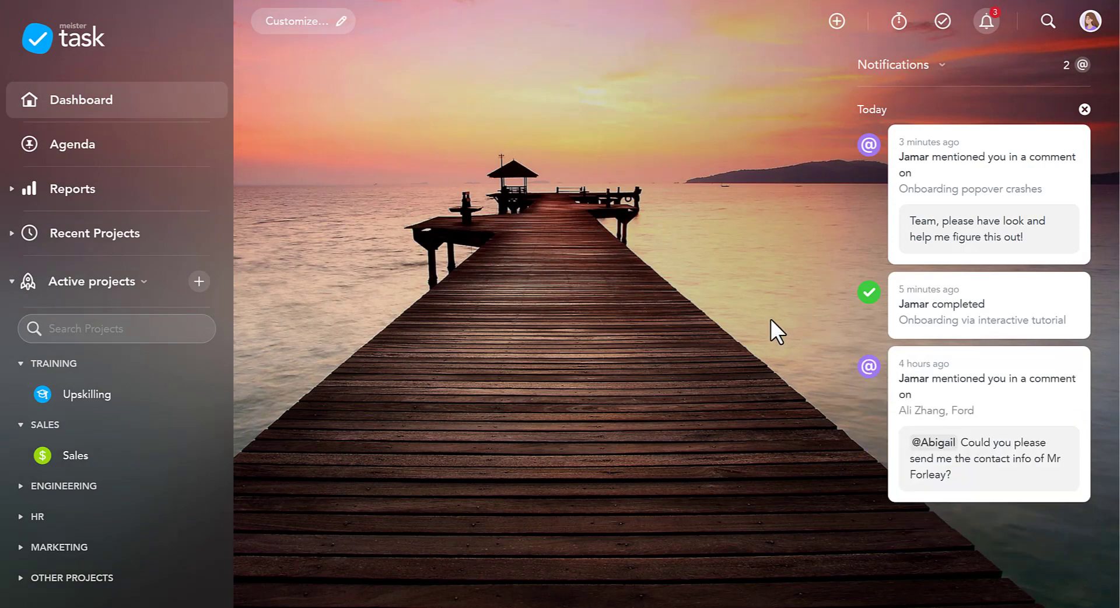
mouse_move(927, 313)
mouse_move(962, 239)
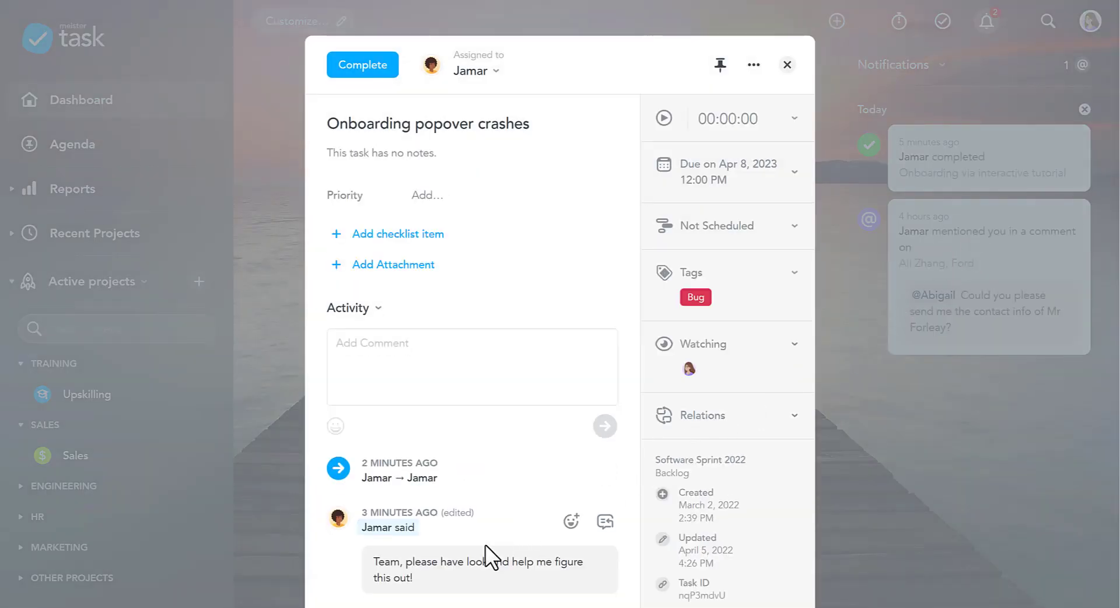
click(571, 521)
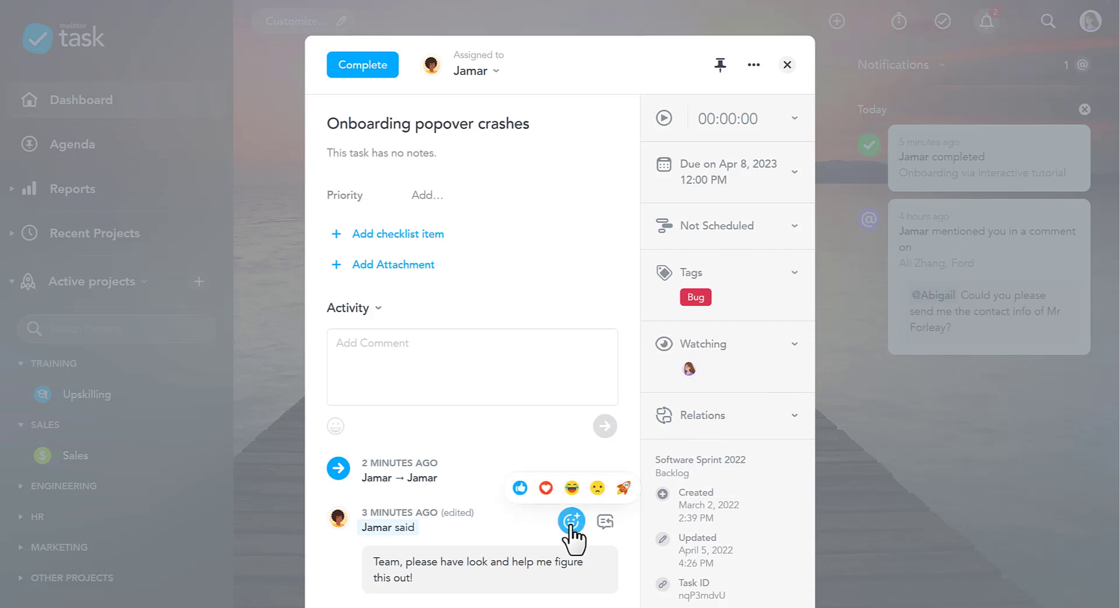
click(518, 487)
scroll(513, 494, down, 2)
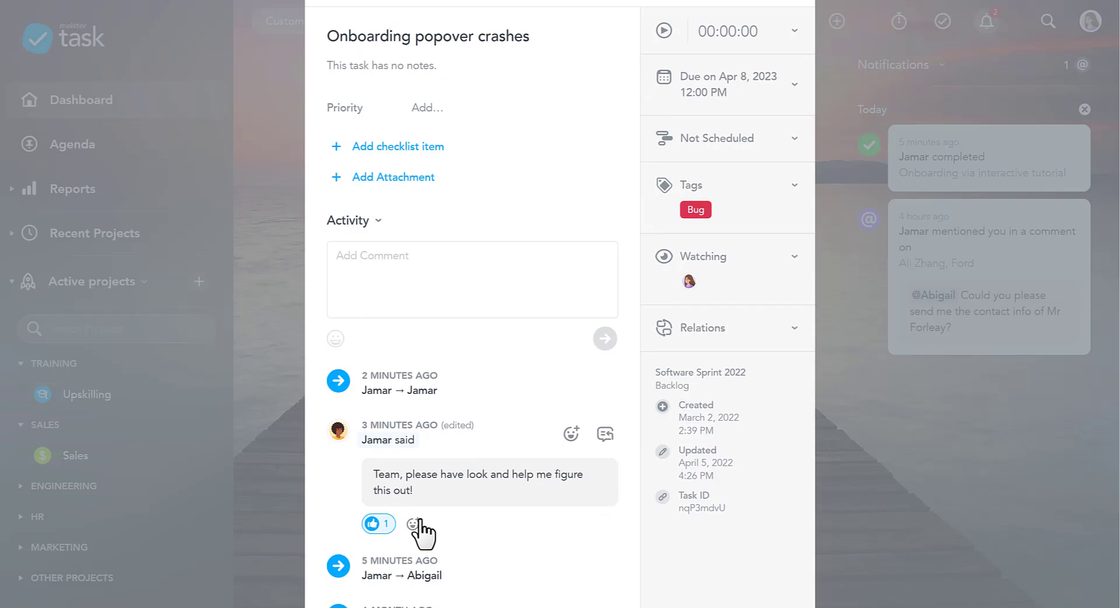
key(Escape)
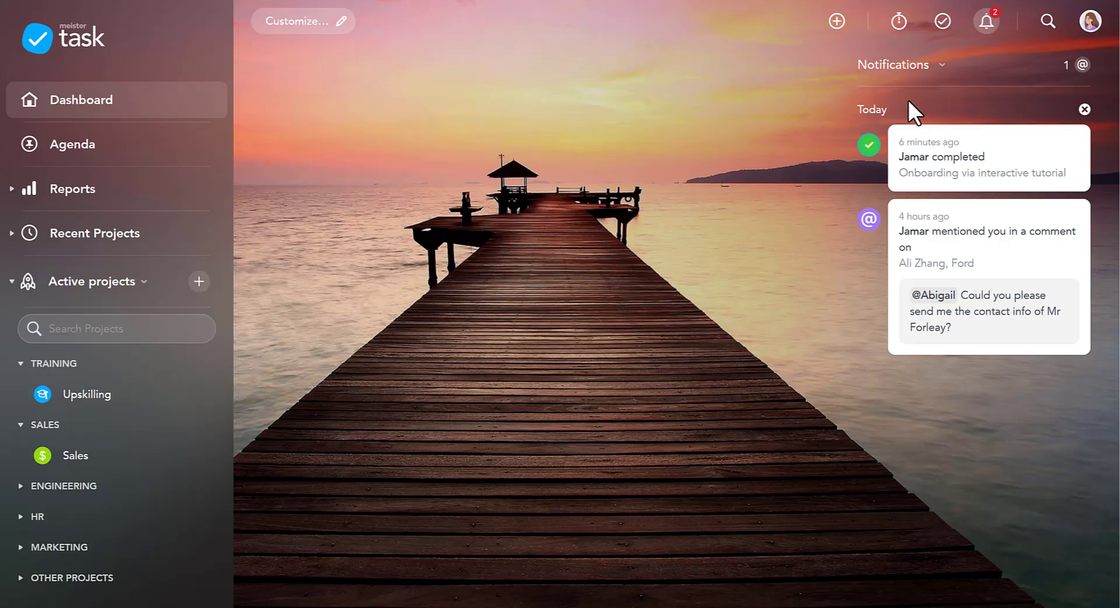
- Show all notifications instead of only unread ones, then open My Tasks
click(940, 69)
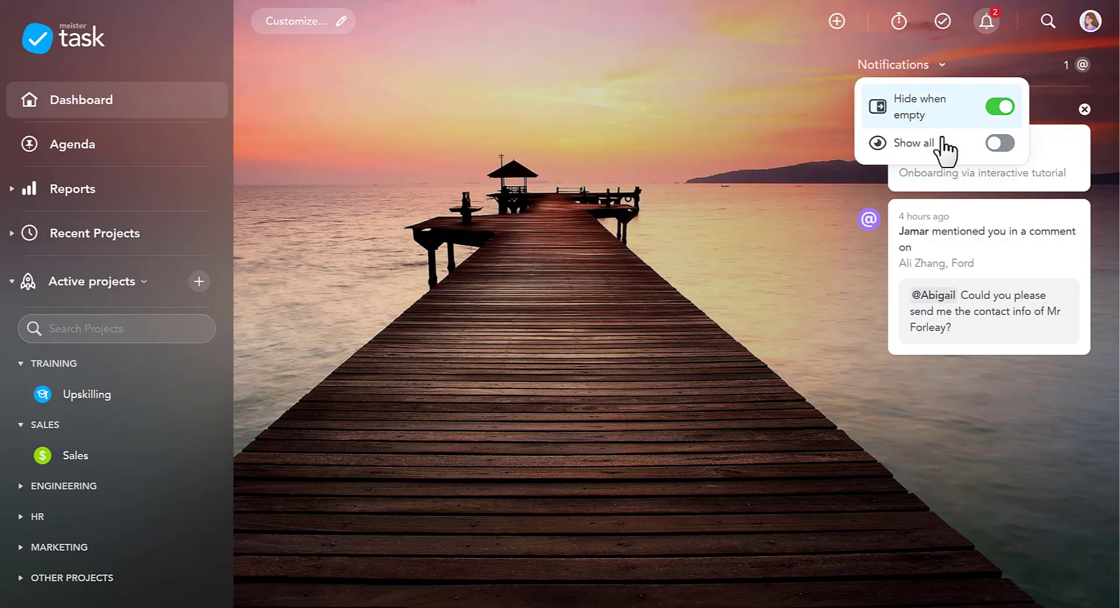
click(998, 145)
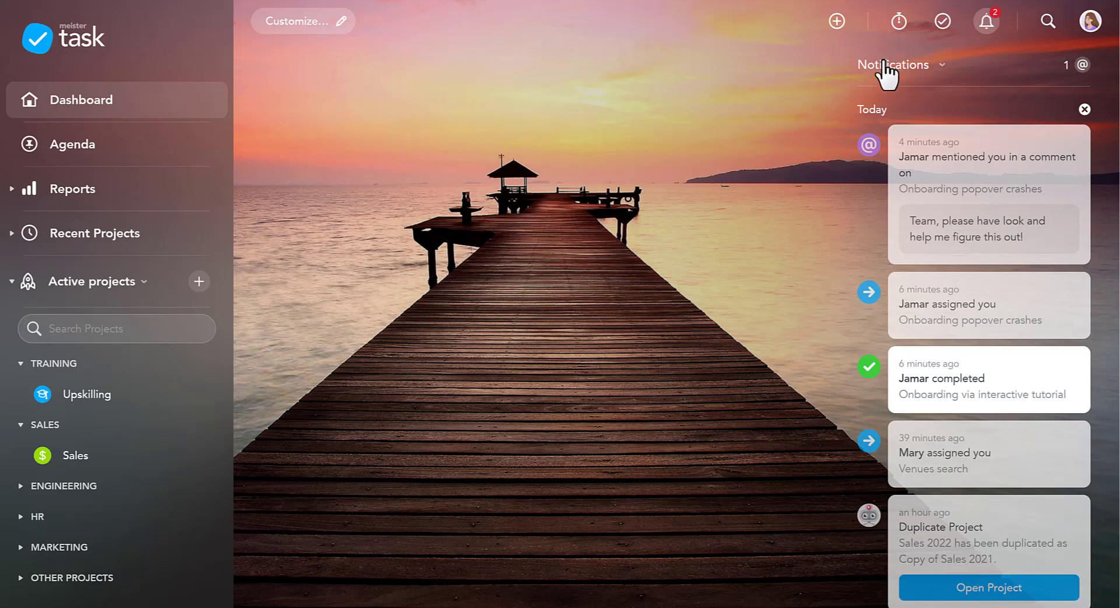
click(944, 24)
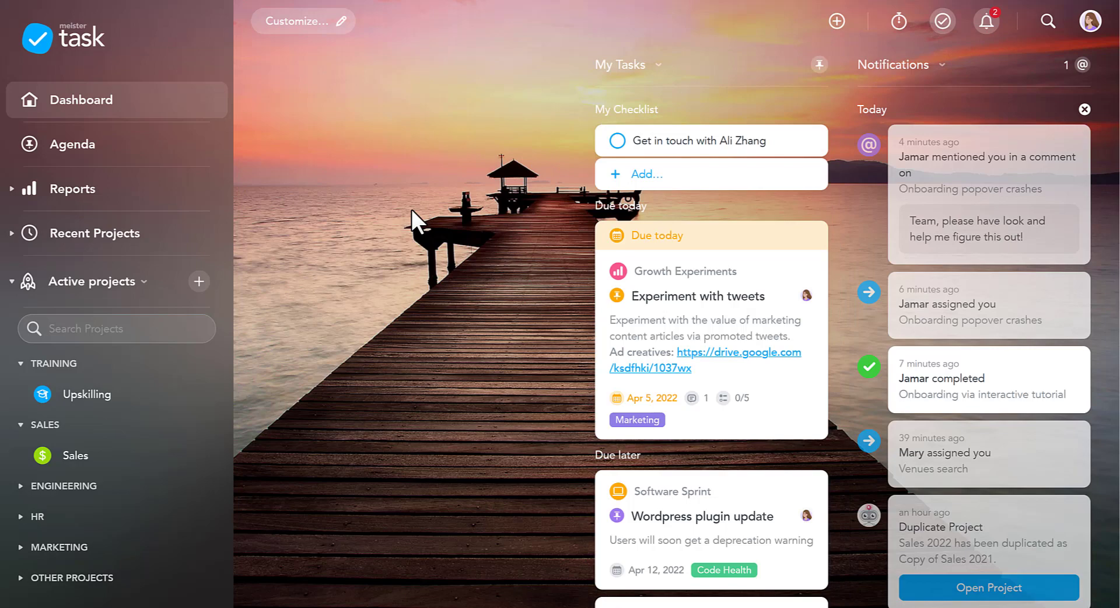
scroll(748, 204, down, 7)
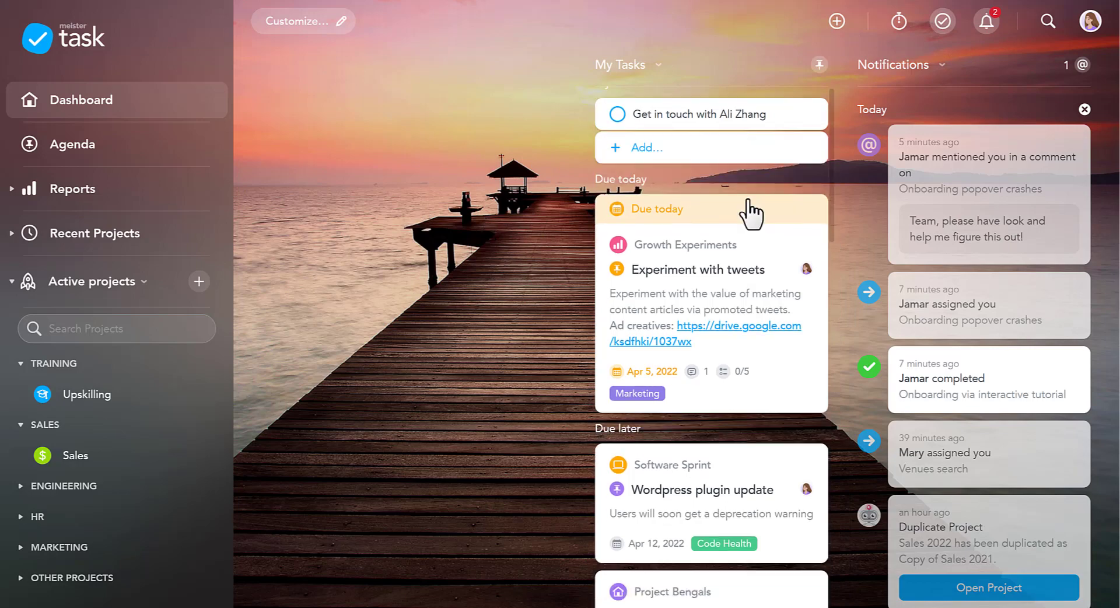
scroll(748, 204, down, 8)
scroll(750, 212, up, 8)
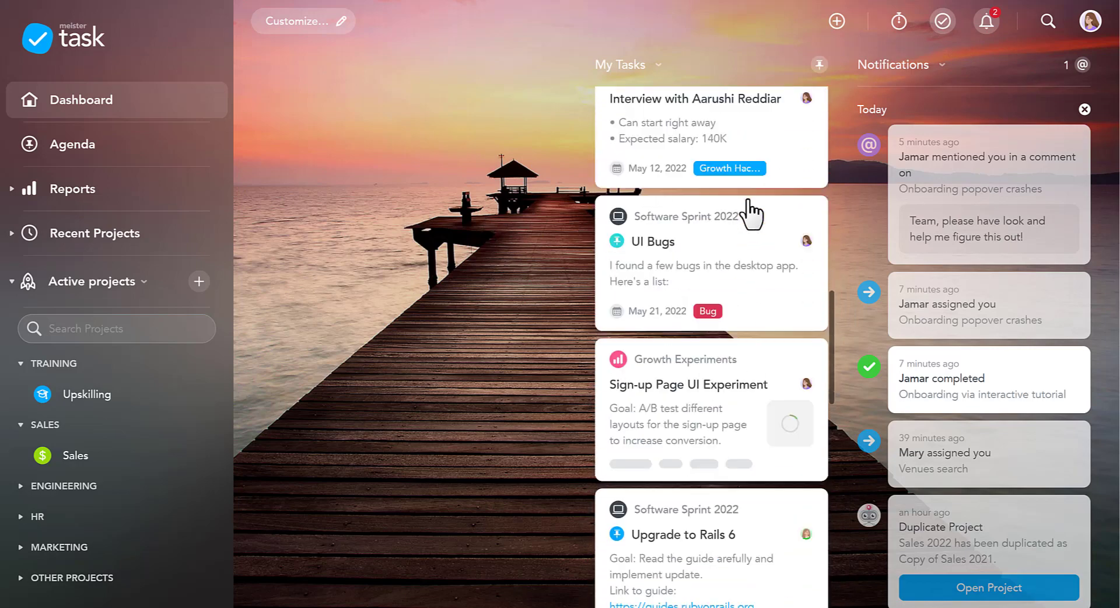
scroll(751, 210, up, 8)
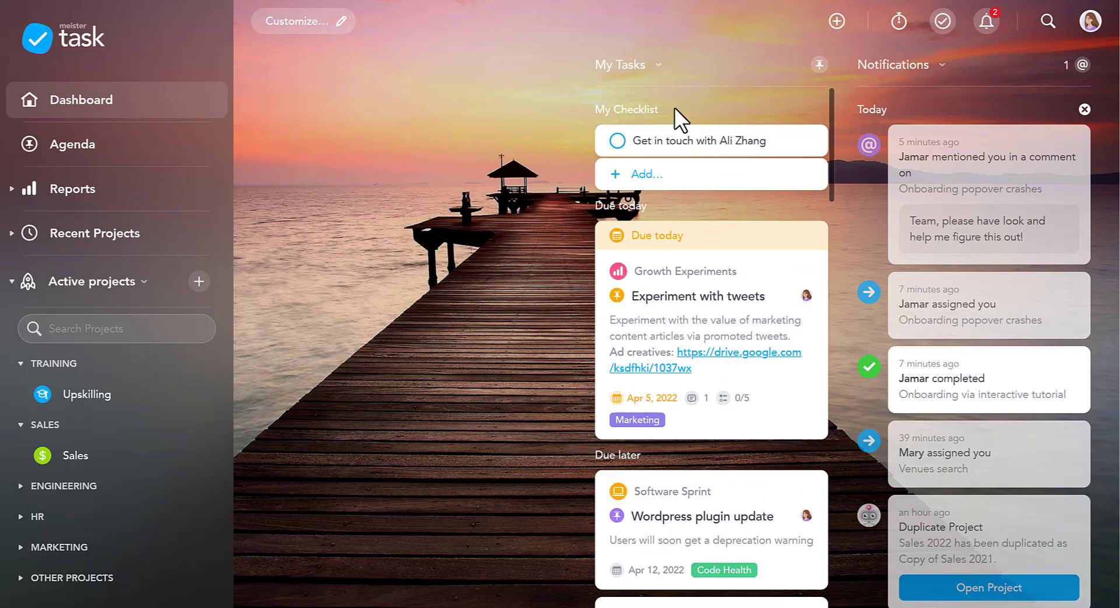
click(657, 65)
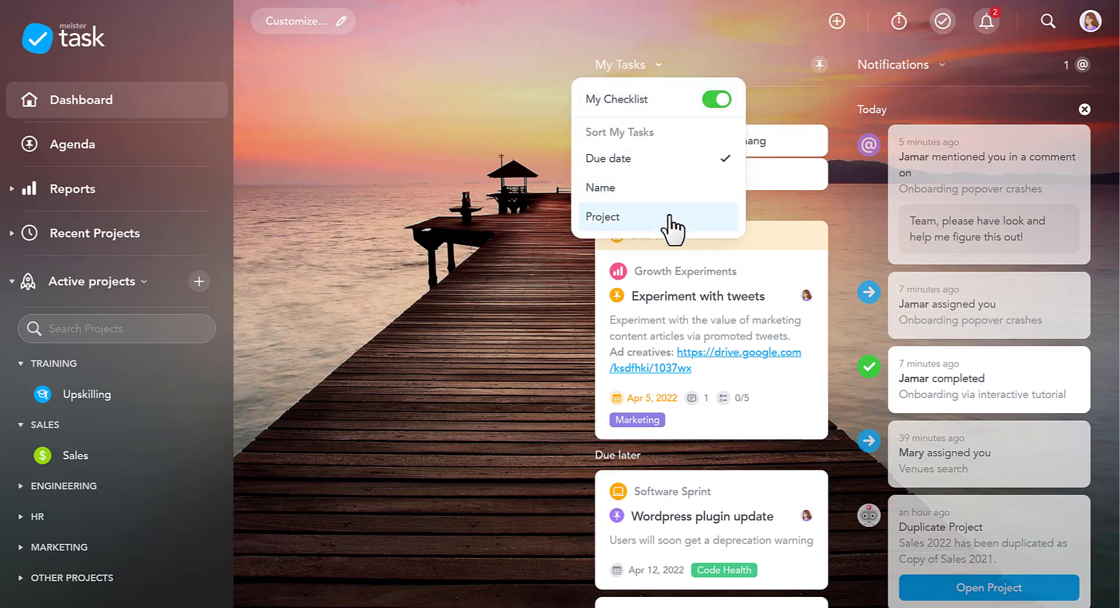
click(552, 276)
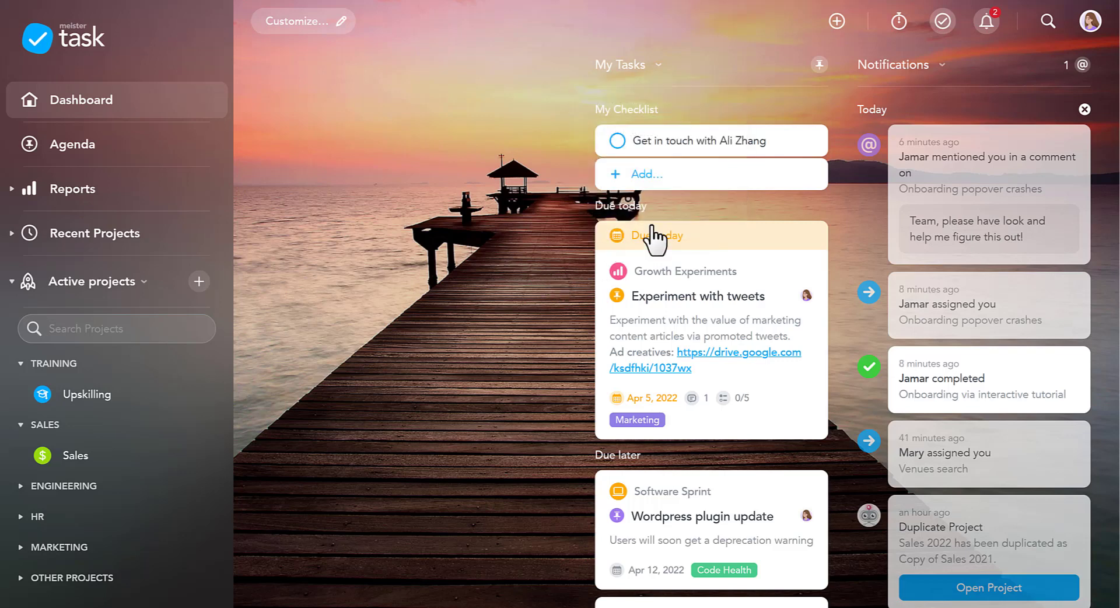
click(819, 66)
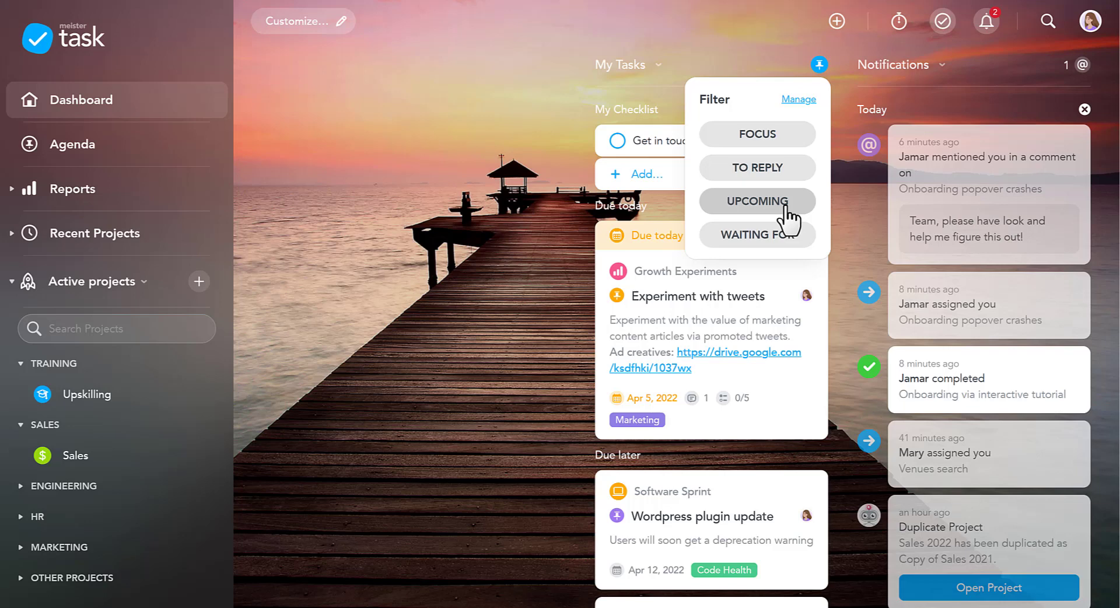
click(810, 136)
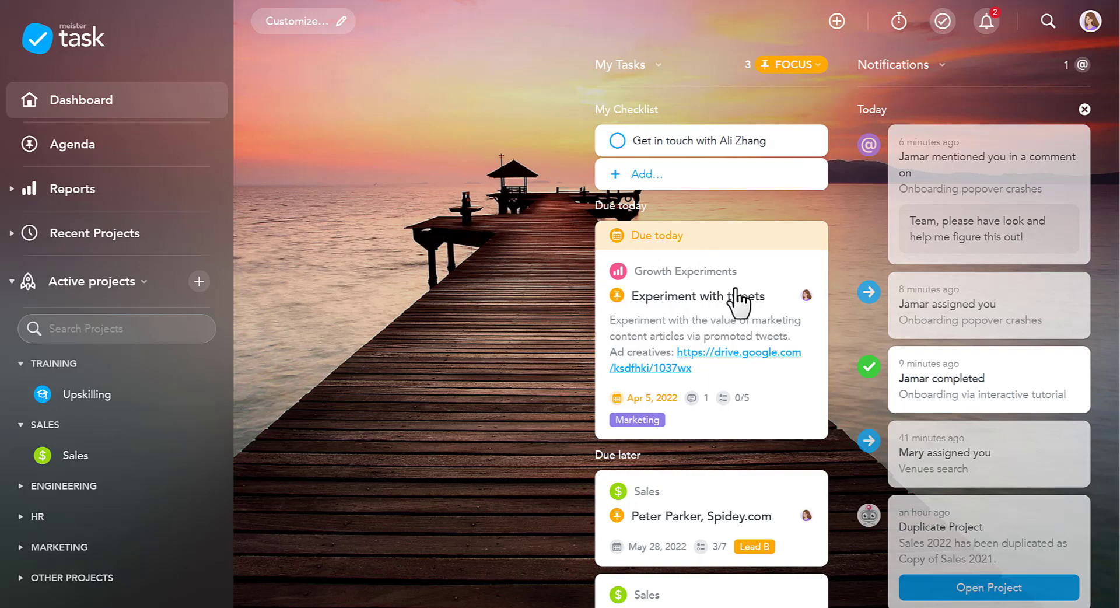
scroll(805, 301, down, 2)
scroll(804, 303, up, 2)
- Add the checklist item 'Create new tutorial video' and tick off the get-in-touch item
click(644, 174)
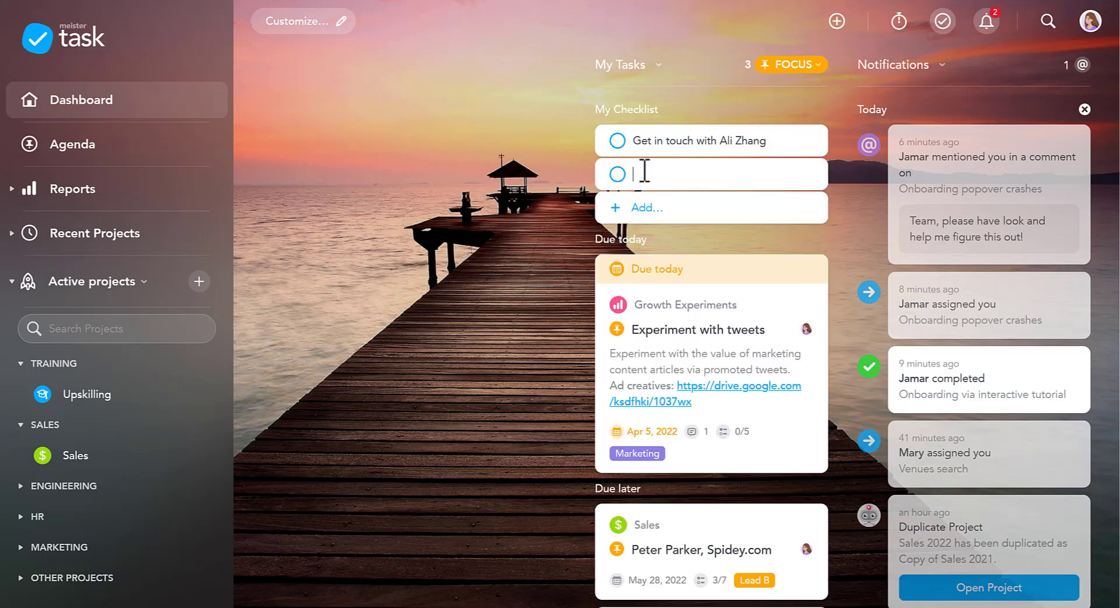
text(Create new tutorial video)
key(Return)
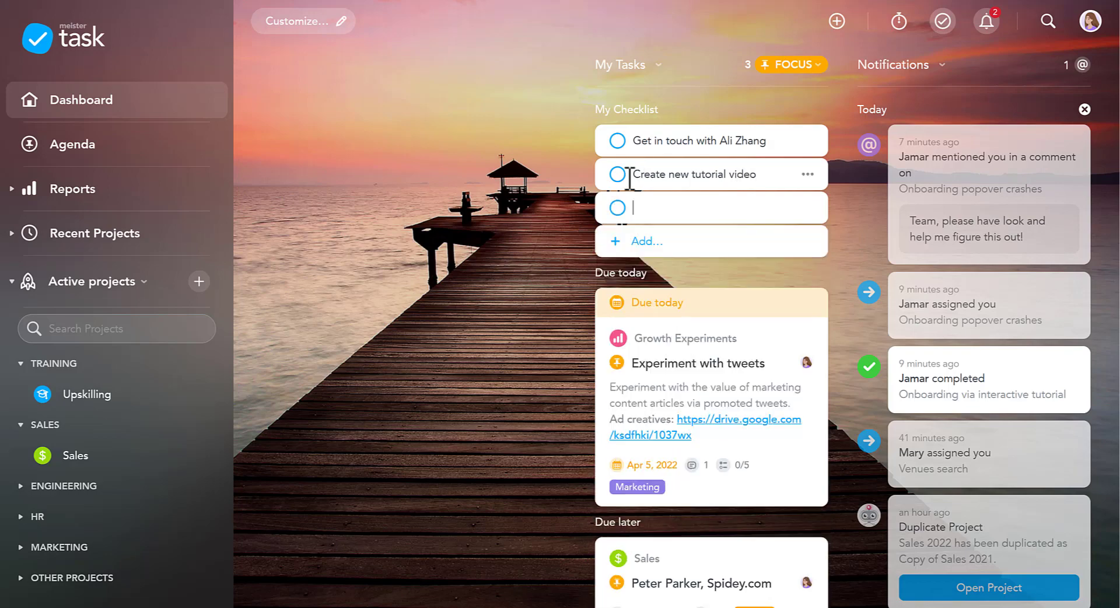
click(560, 219)
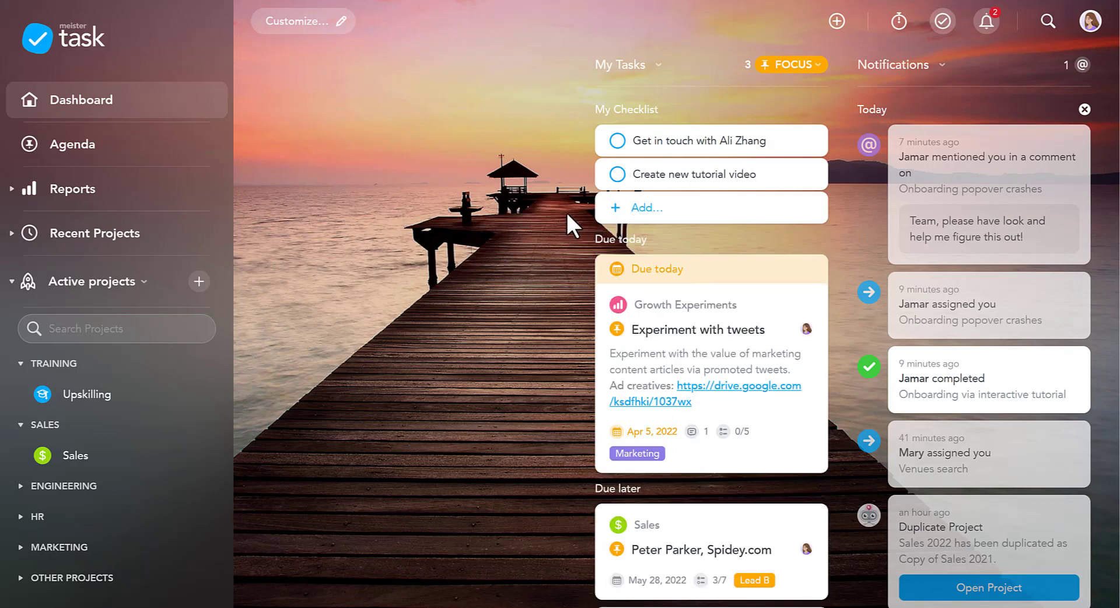
click(617, 141)
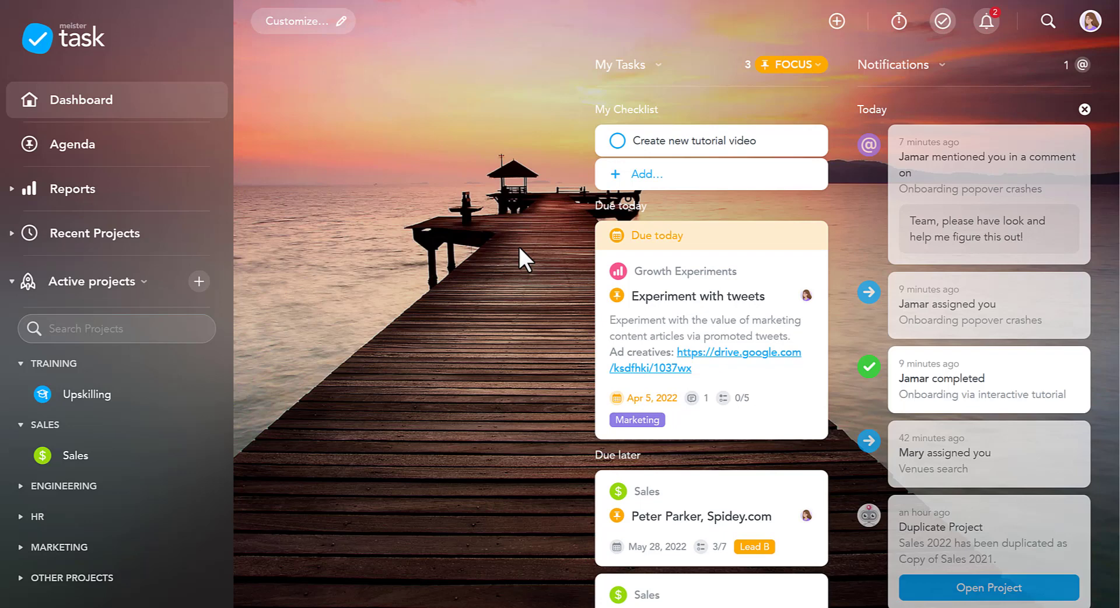
- Convert the tutorial video item into a task in Upskilling's Open section
click(806, 142)
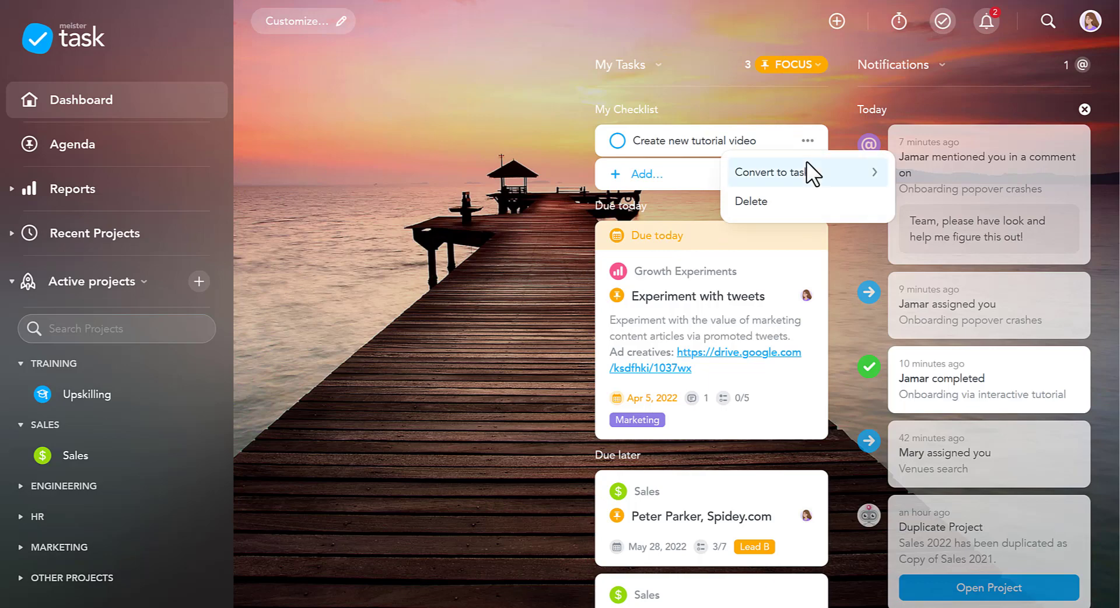
click(808, 170)
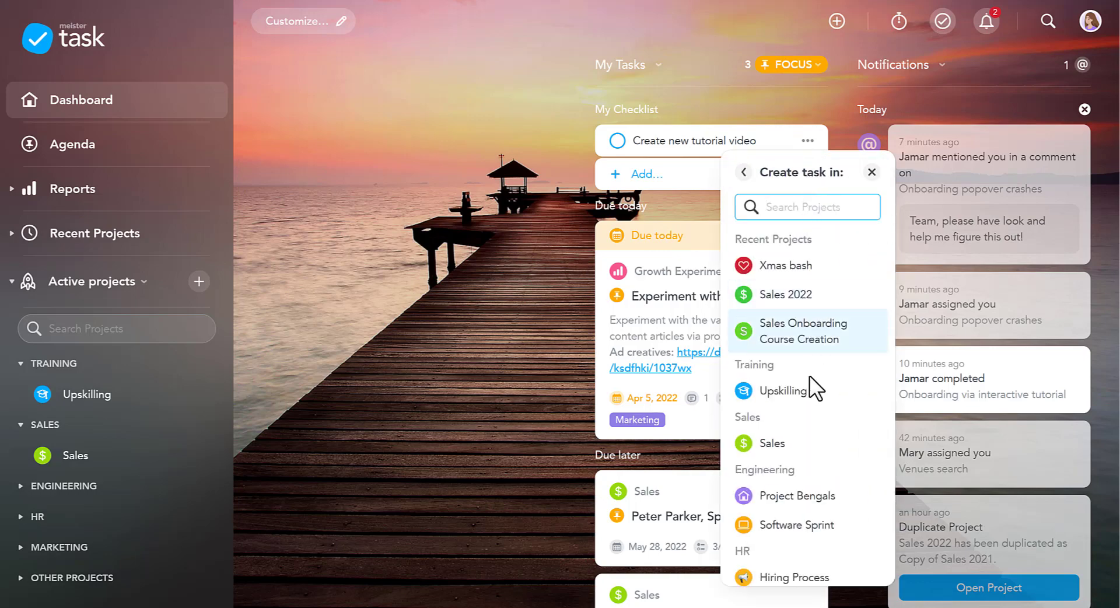
click(817, 397)
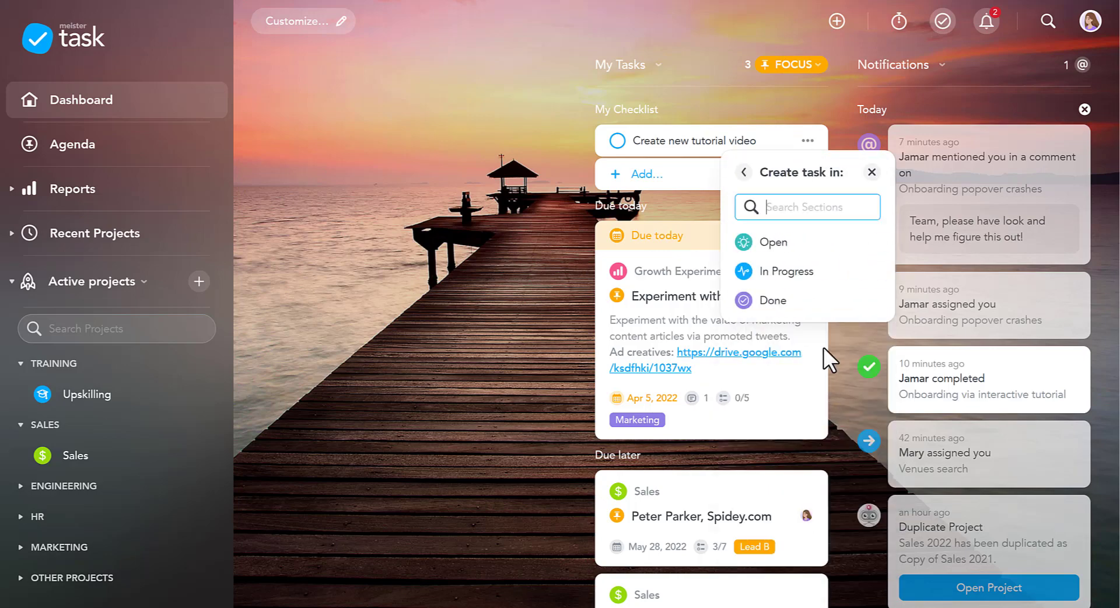
click(814, 251)
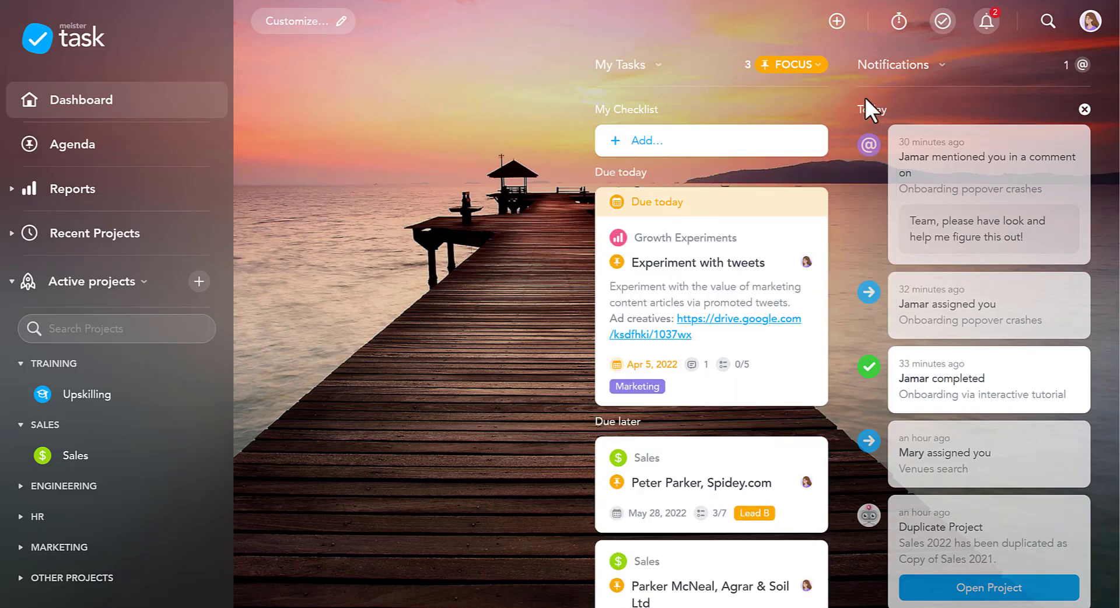
- Start the timer on Project Bengals' Sprint Retrospective, then bring up the Add Task form
click(899, 27)
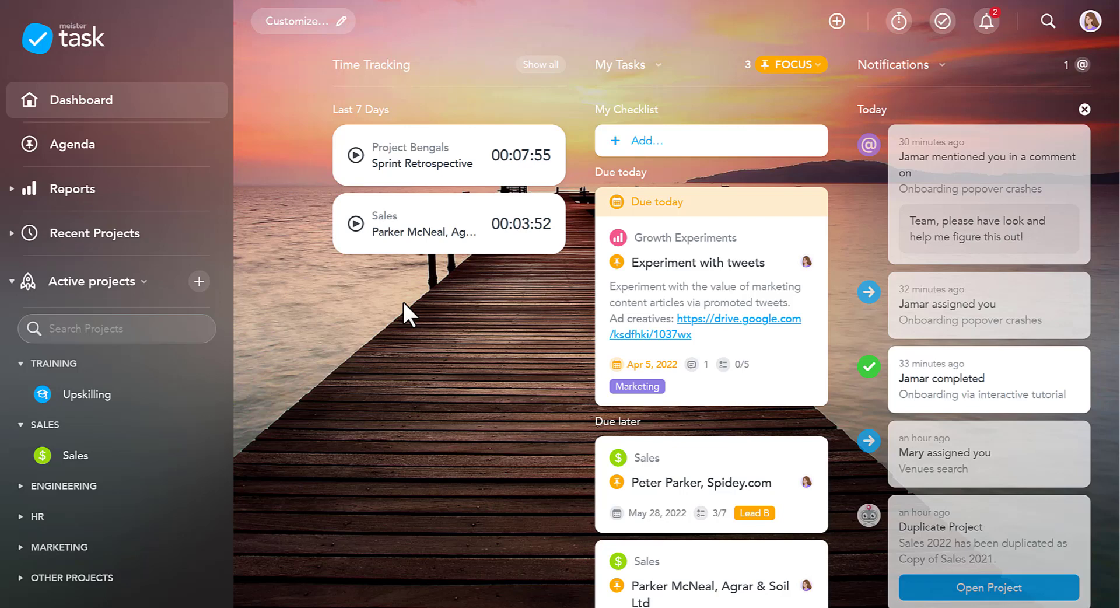
click(356, 155)
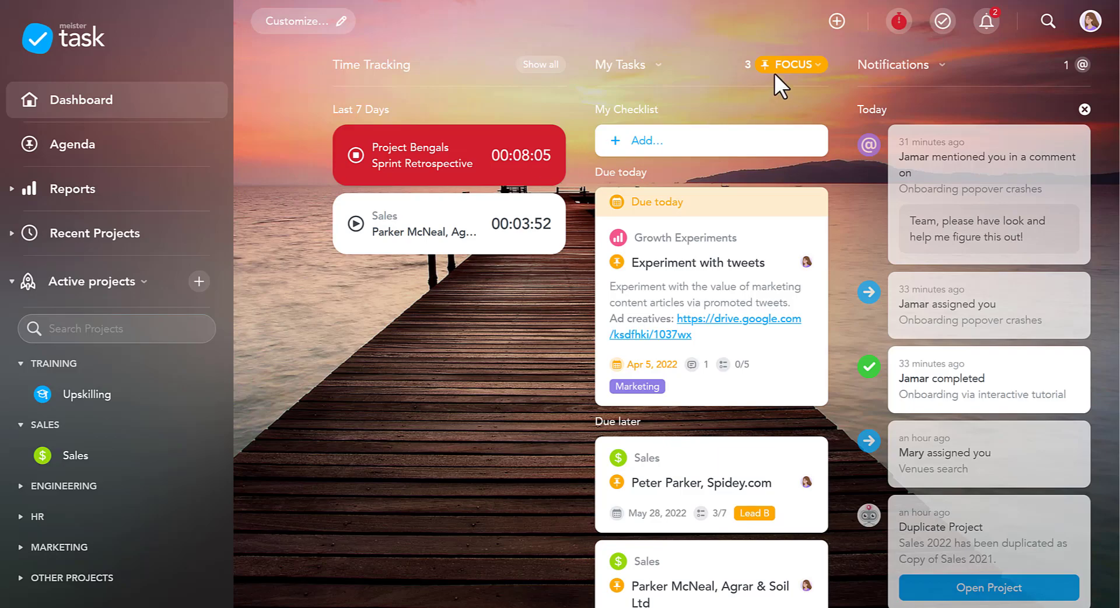
click(837, 22)
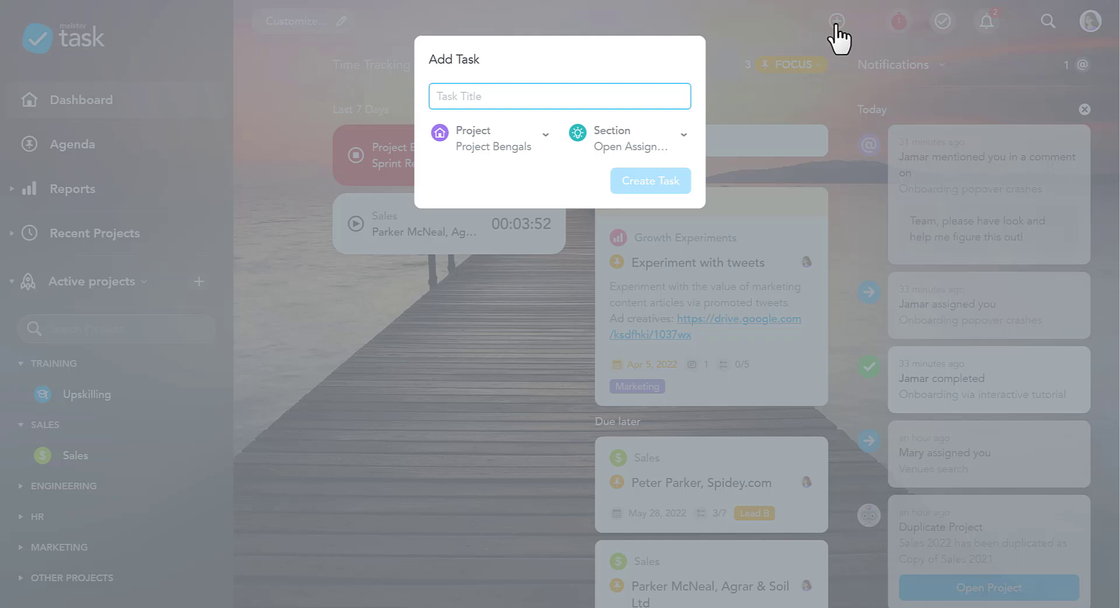
- Create the task 'Top 10 Productivity Tips' in Editorial Calendar and assign it to yourself
text(Top )
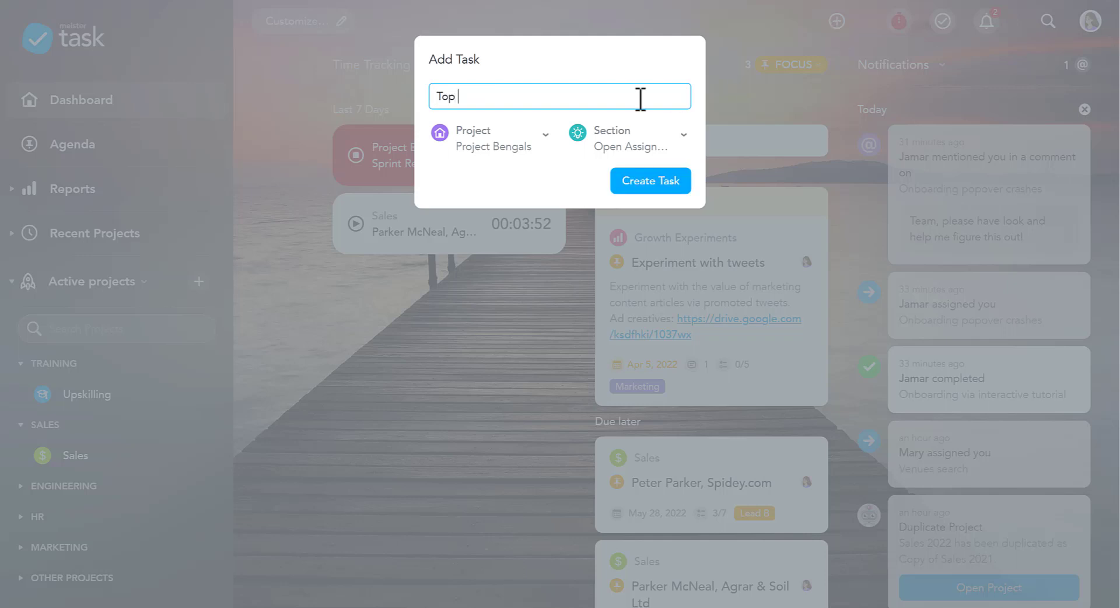
text(10 Productivity Tips)
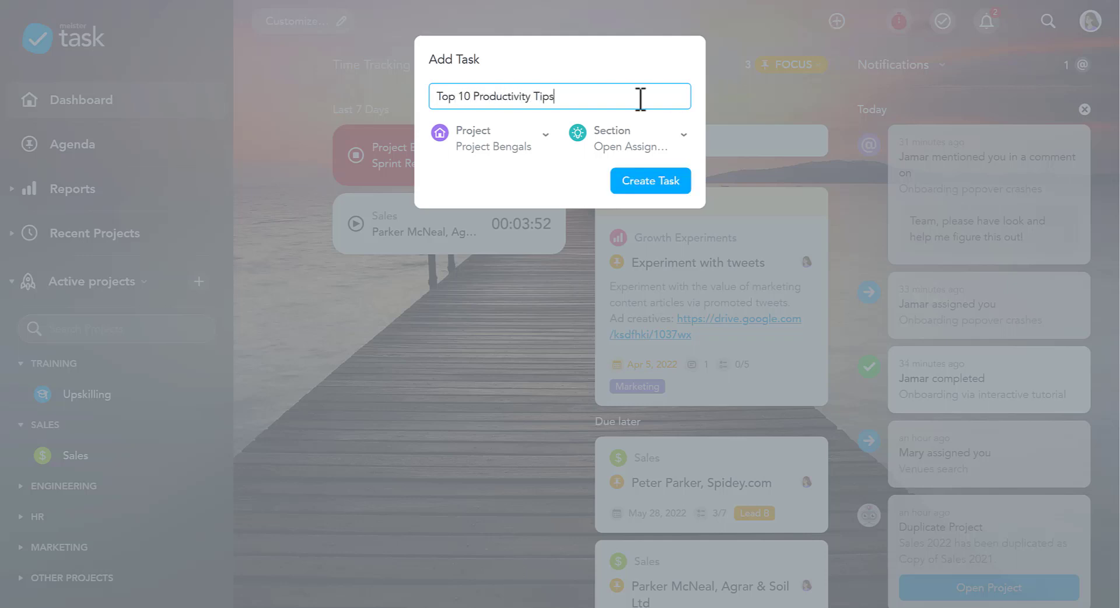
click(548, 146)
scroll(449, 516, down, 5)
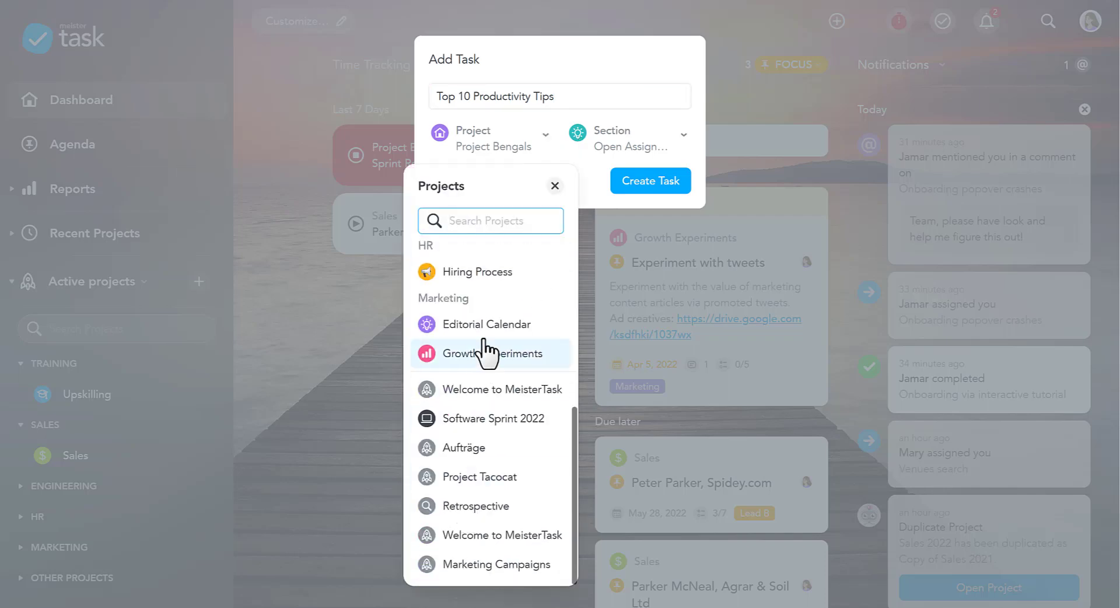
click(502, 324)
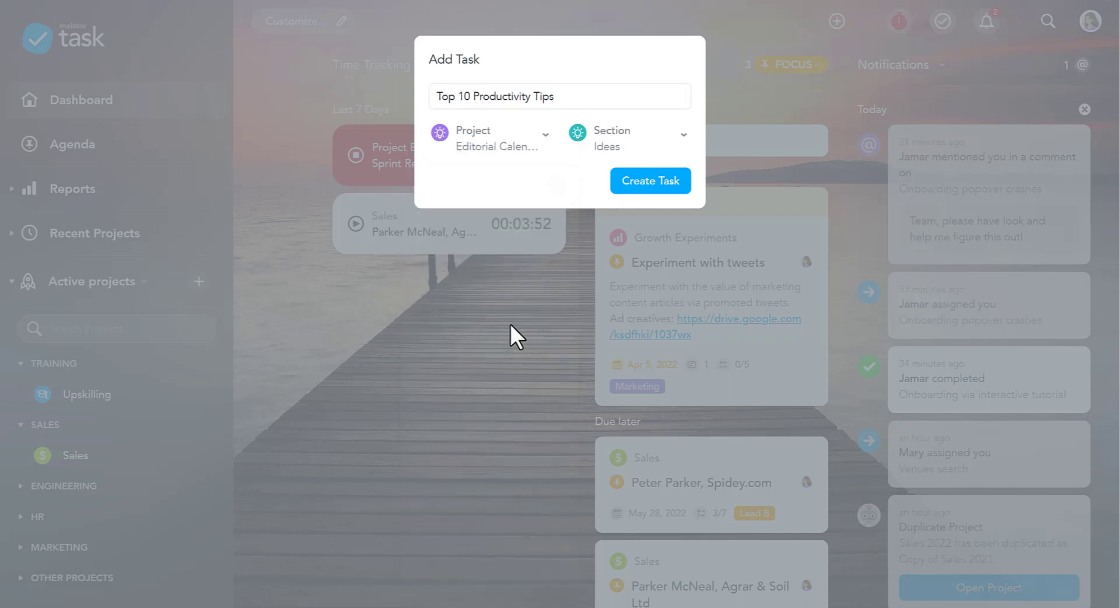
click(640, 182)
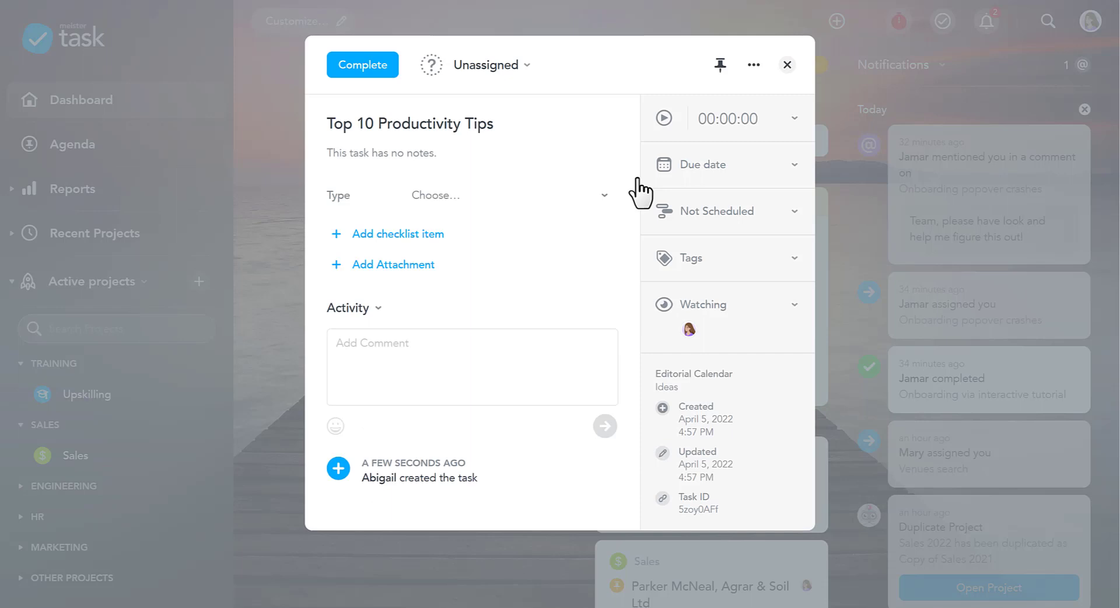
click(525, 67)
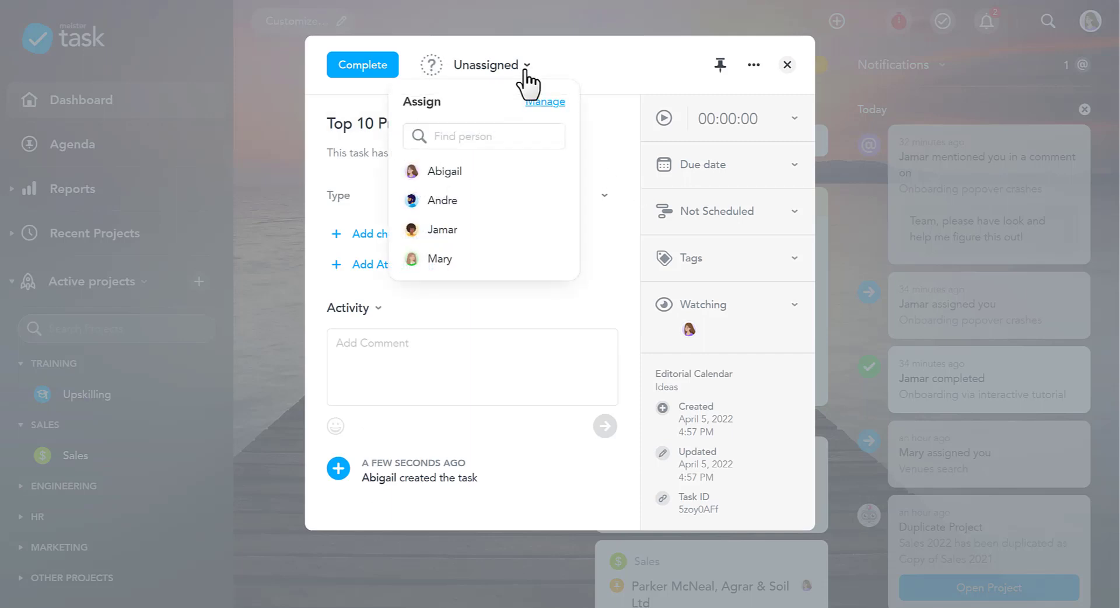
click(481, 172)
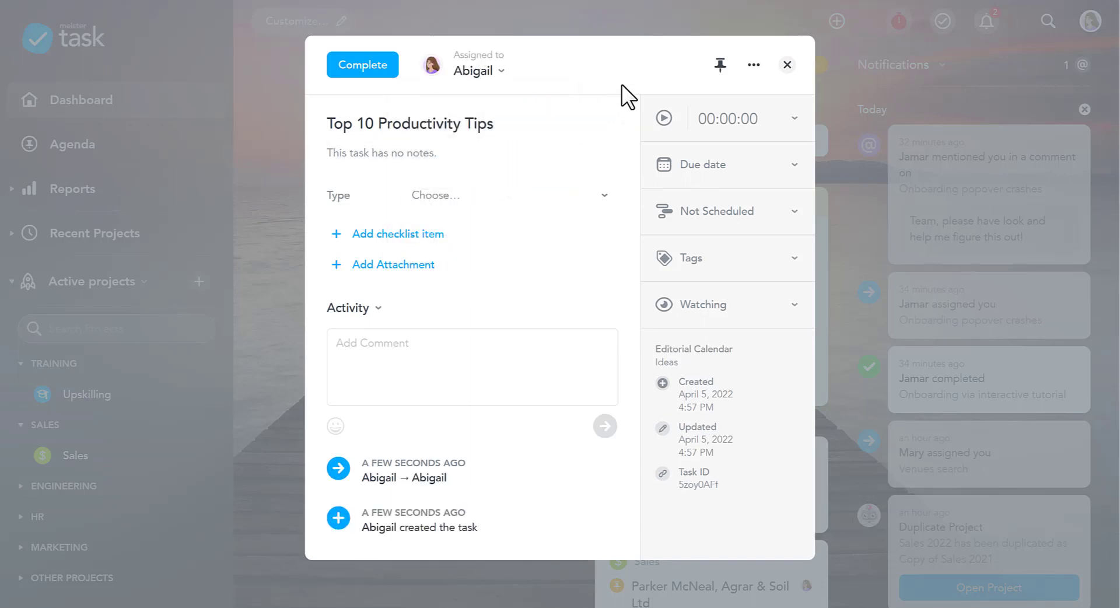
- Set the dashboard background to the dark tree photo
click(787, 64)
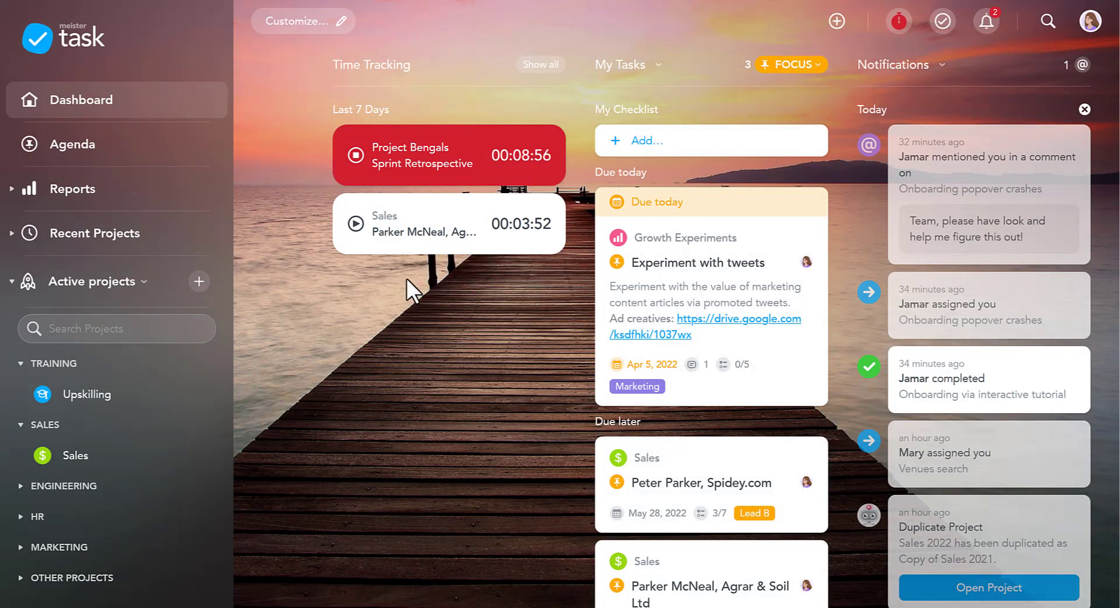
click(344, 24)
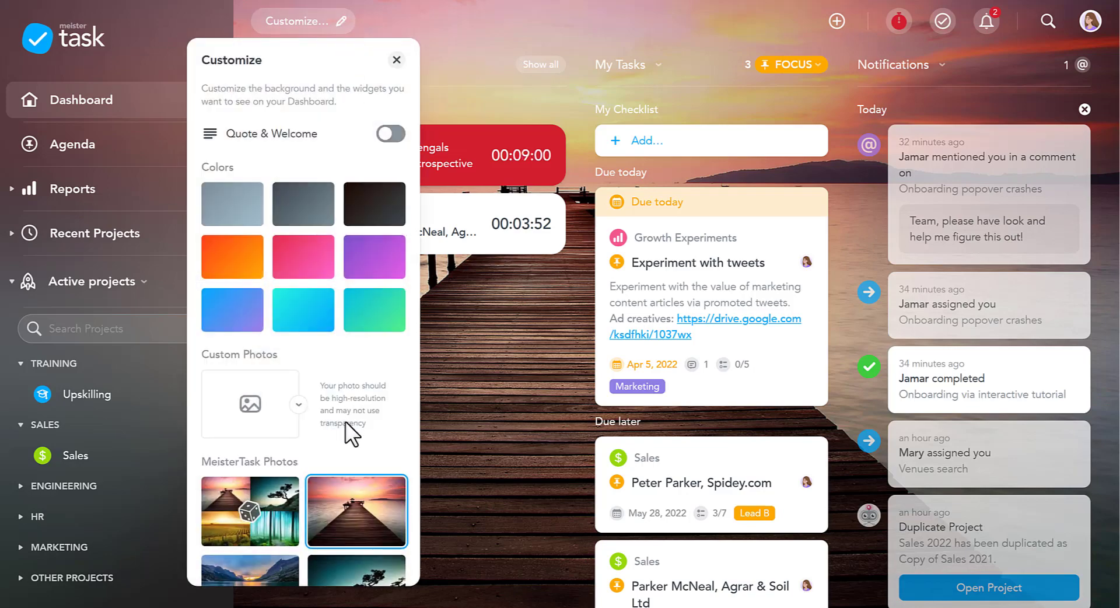
click(363, 575)
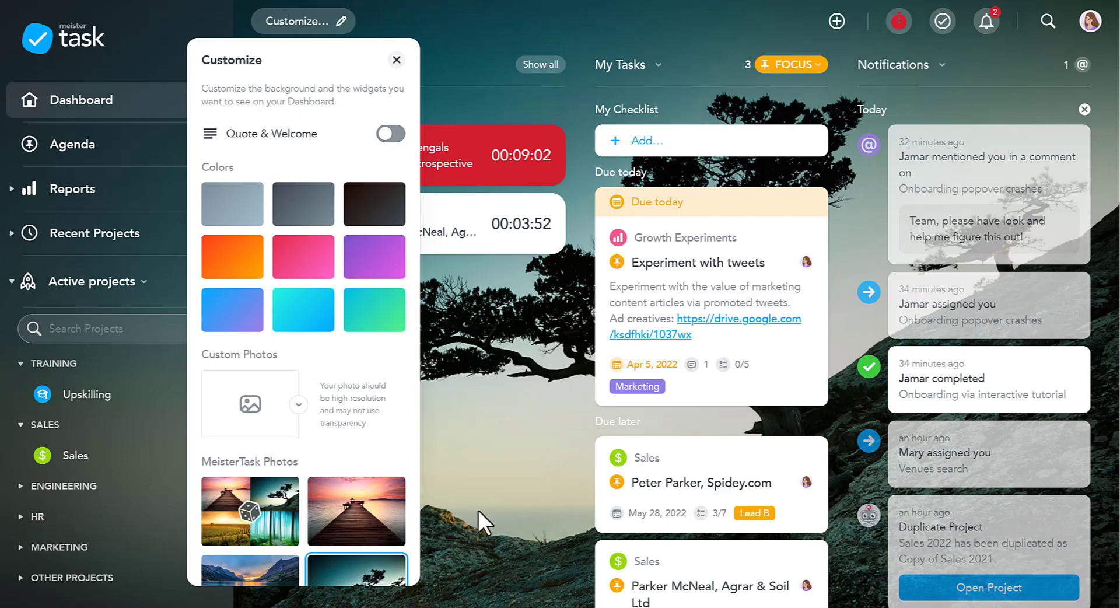